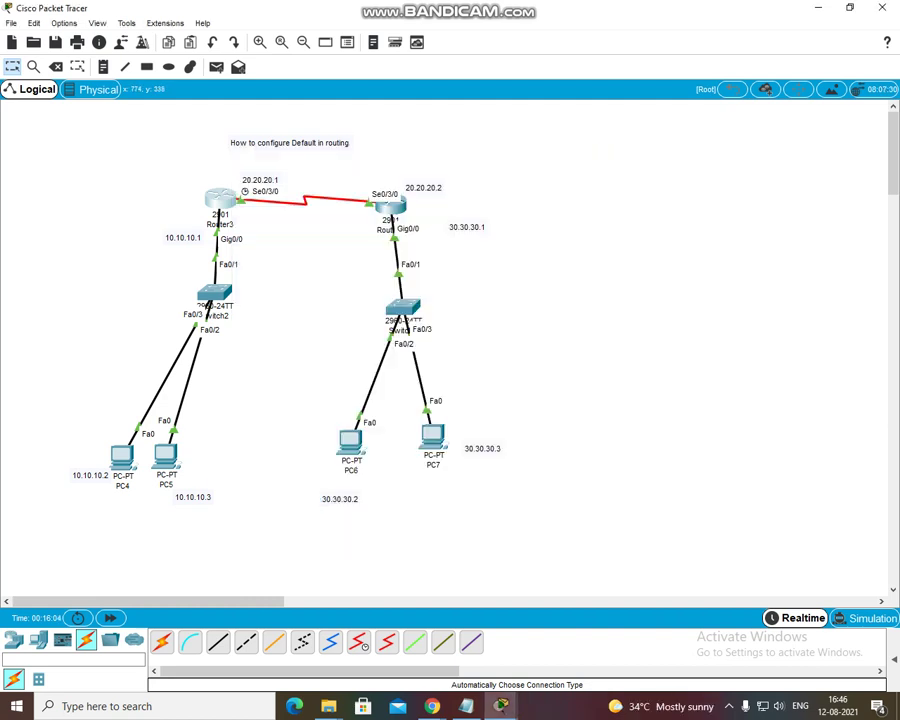
- Move the "How to configure Default in routing" note slightly down and to the right on the workspace
drag(281, 142, 288, 146)
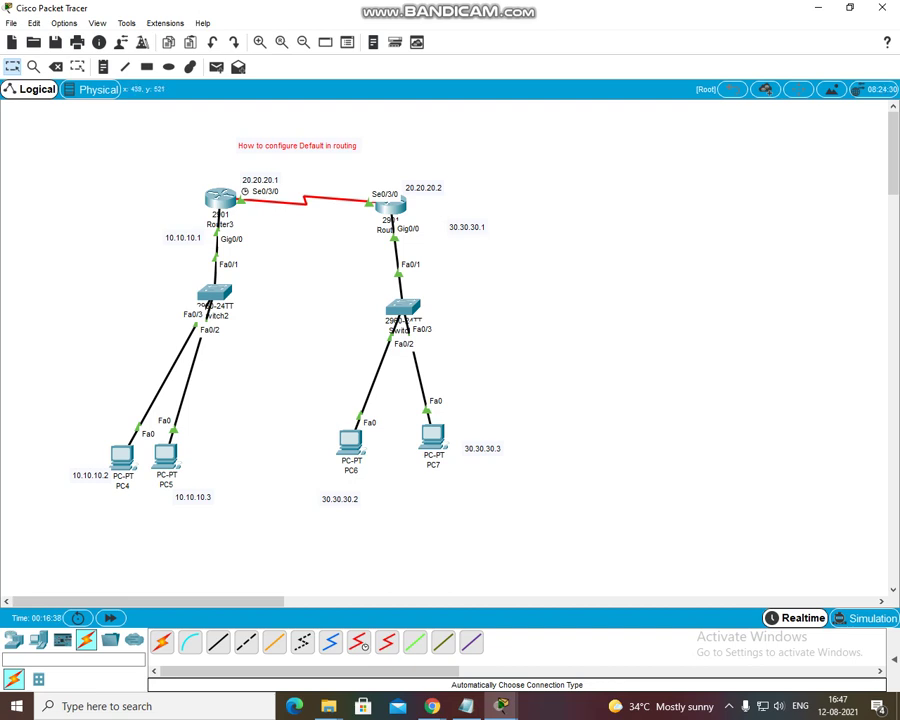
- Open Router3's command line, push the old output out of view with blank prompt lines, and exit global configuration mode
click(221, 198)
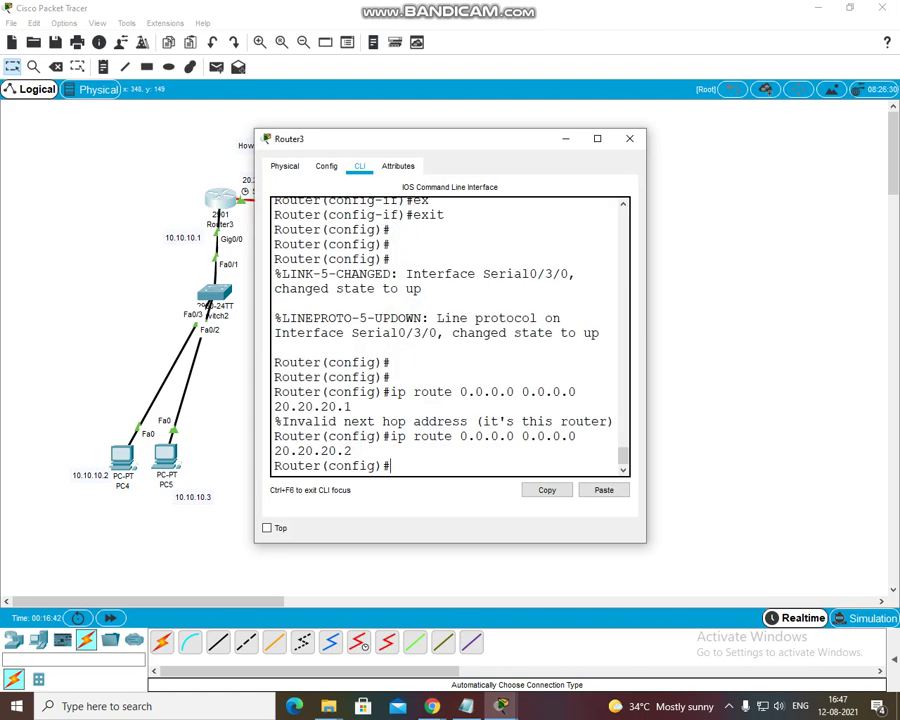
click(629, 138)
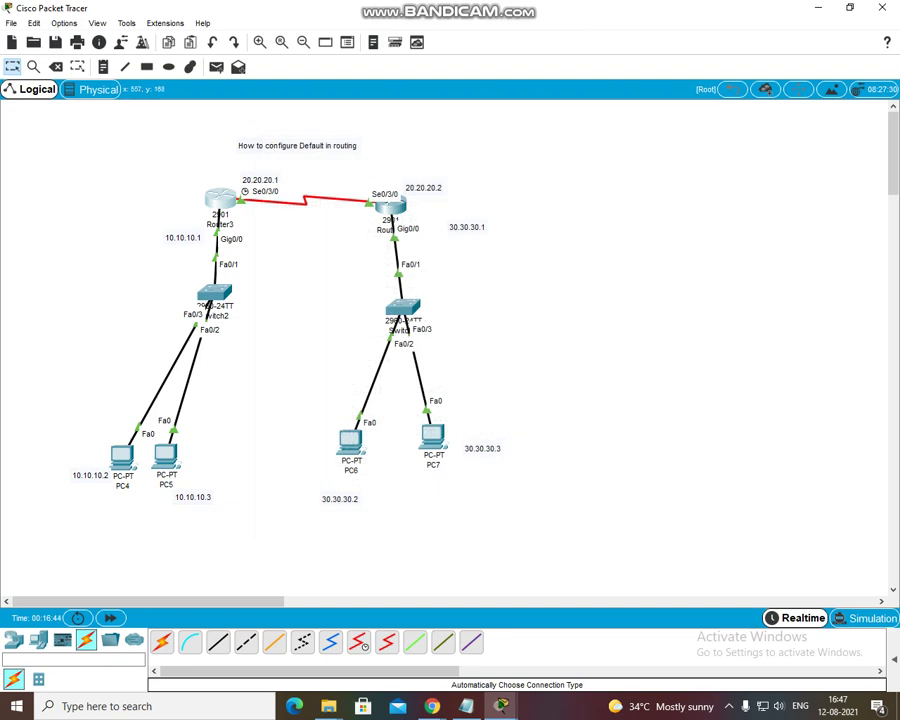
click(221, 198)
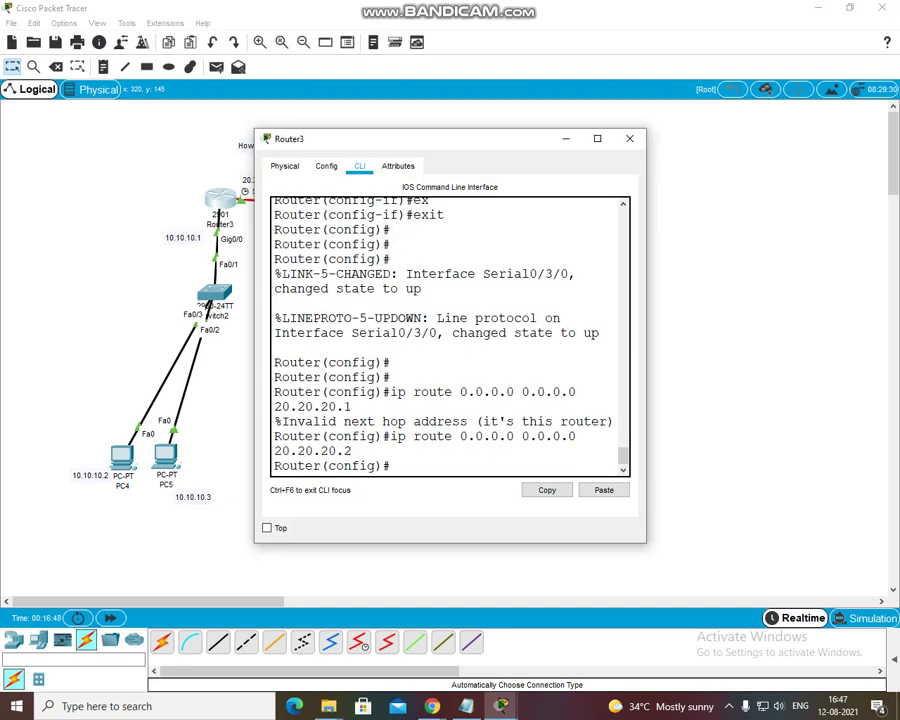
key(Return)
key(Return)
key(Return)
key(Return)
key(Return)
key(Return)
key(Return)
key(Return)
key(Return)
key(Return)
key(Return)
key(Return)
key(Return)
key(Return)
key(Return)
key(Return)
key(Return)
key(Return)
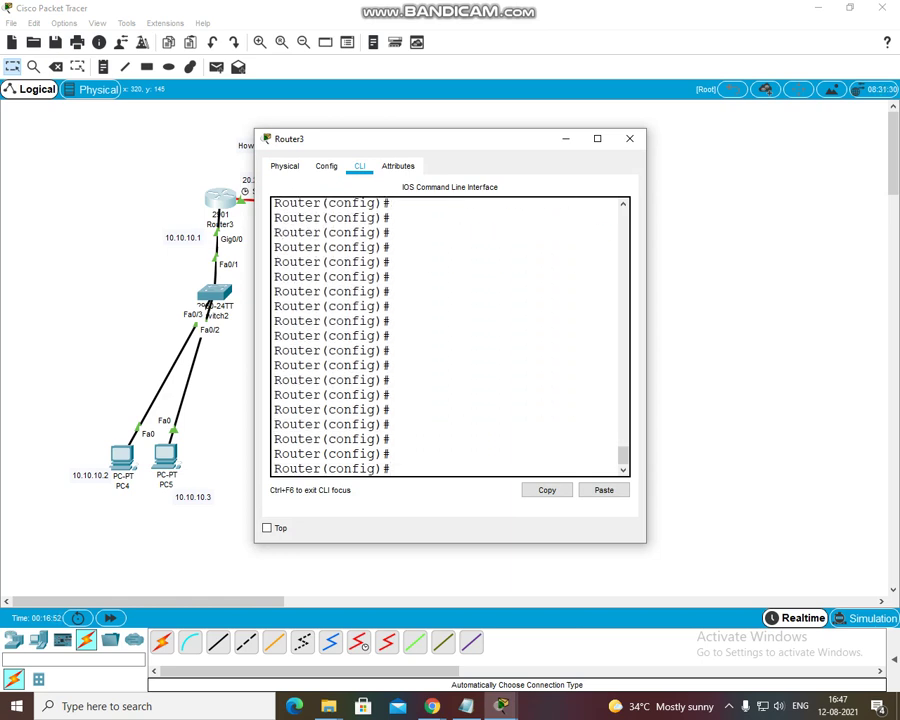
text(ex)
key(Tab)
key(Return)
key(Return)
- Run show ip interface brief on Router3 and check the IP addresses of GigabitEthernet0/0 and Serial0/3/0
text(sh ip r)
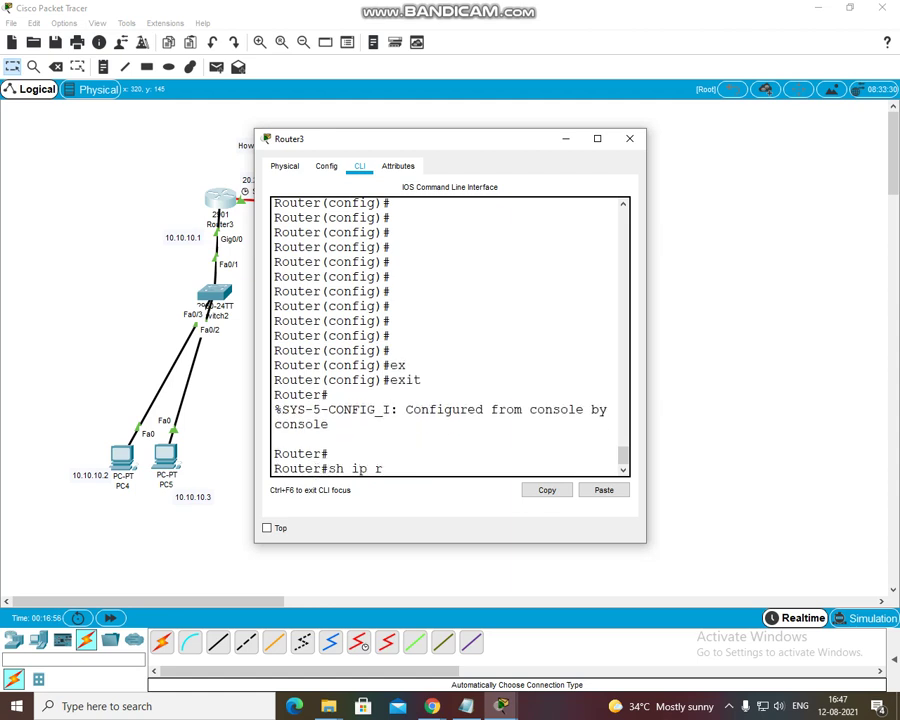
key(BackSpace)
text(in)
key(Tab)
text(t)
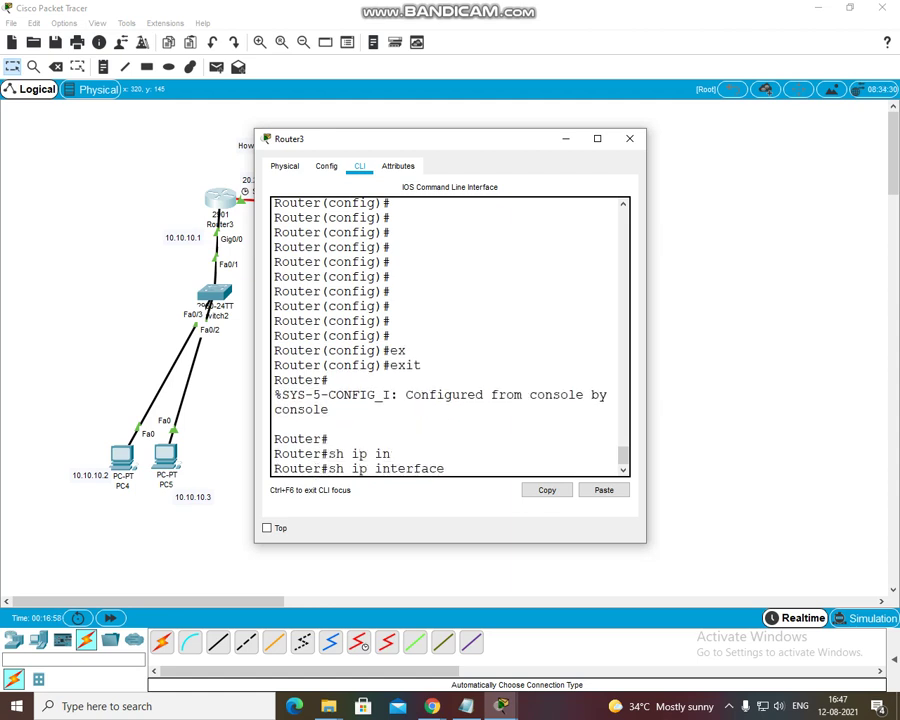
text(er)
key(Tab)
key(BackSpace)
key(BackSpace)
key(BackSpace)
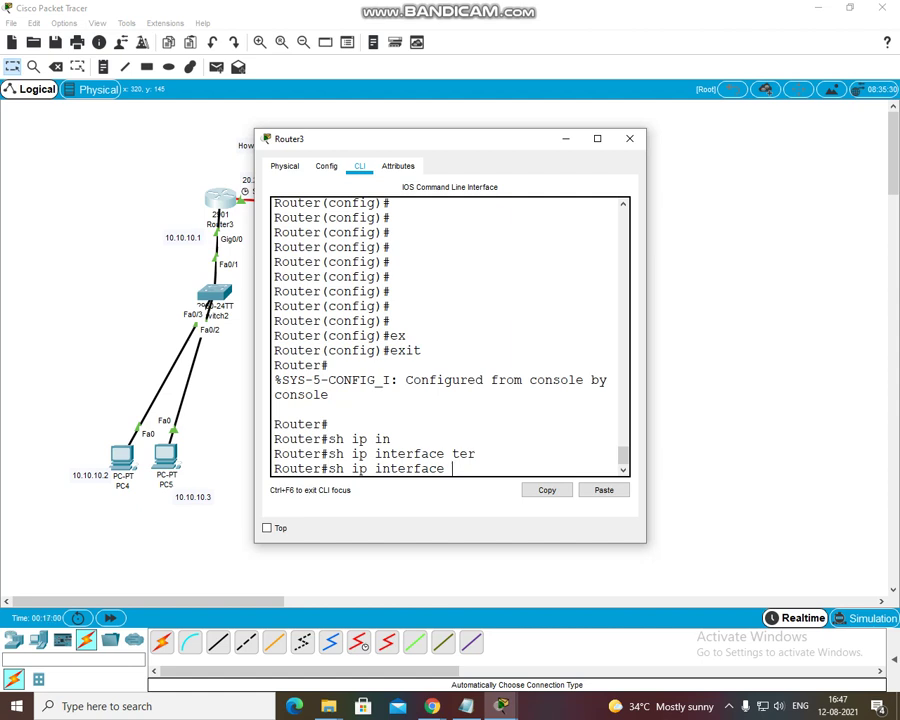
text(br)
key(Tab)
key(Return)
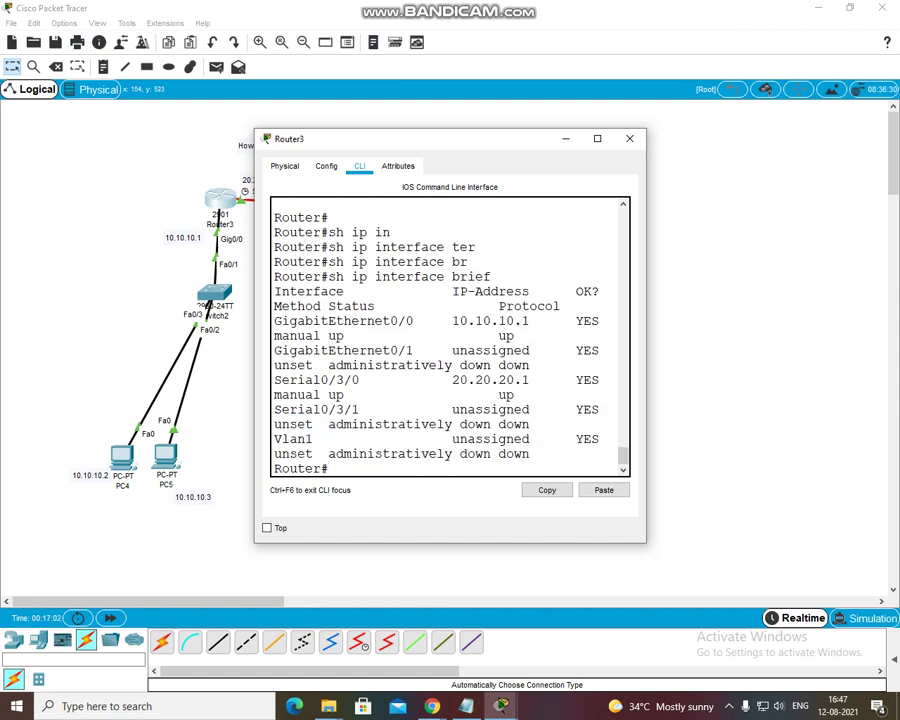
drag(444, 321, 514, 321)
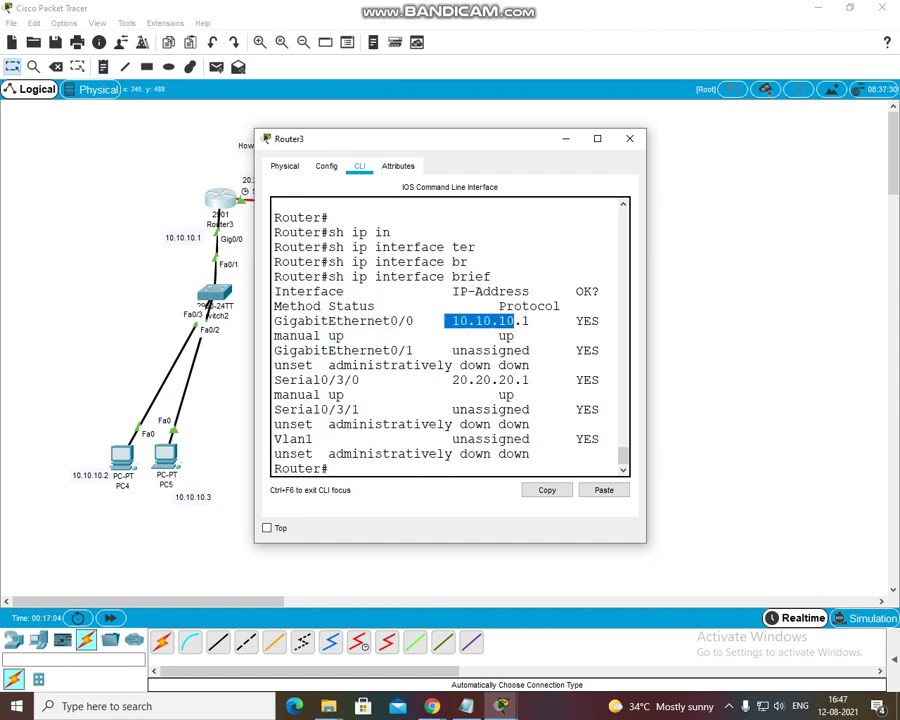
drag(452, 380, 530, 380)
click(629, 139)
- Open Router4's command line and exit global configuration mode to the privileged prompt
click(391, 209)
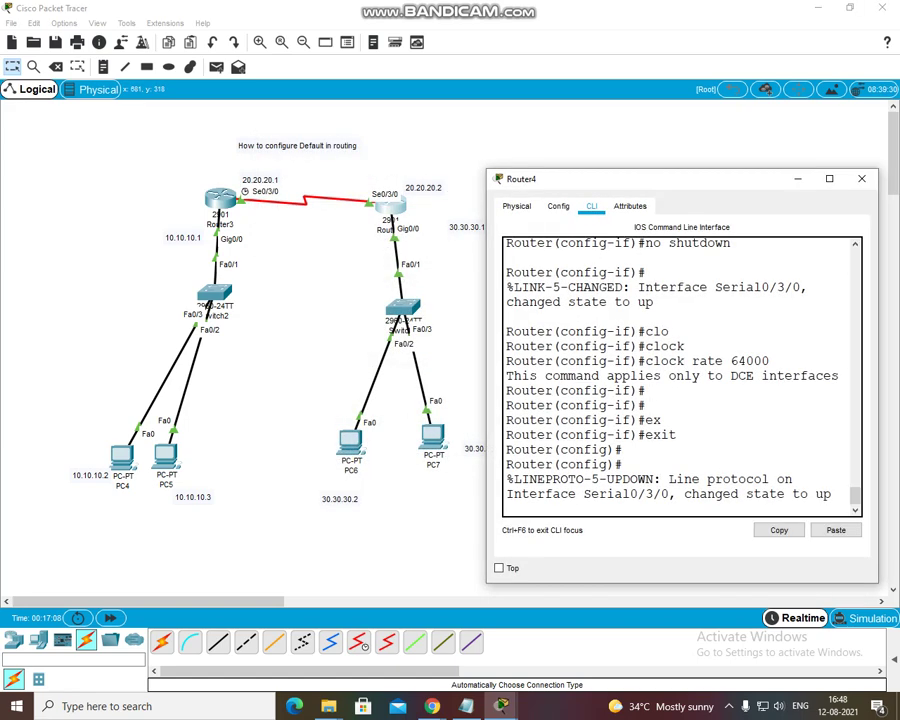
key(Return)
key(Return)
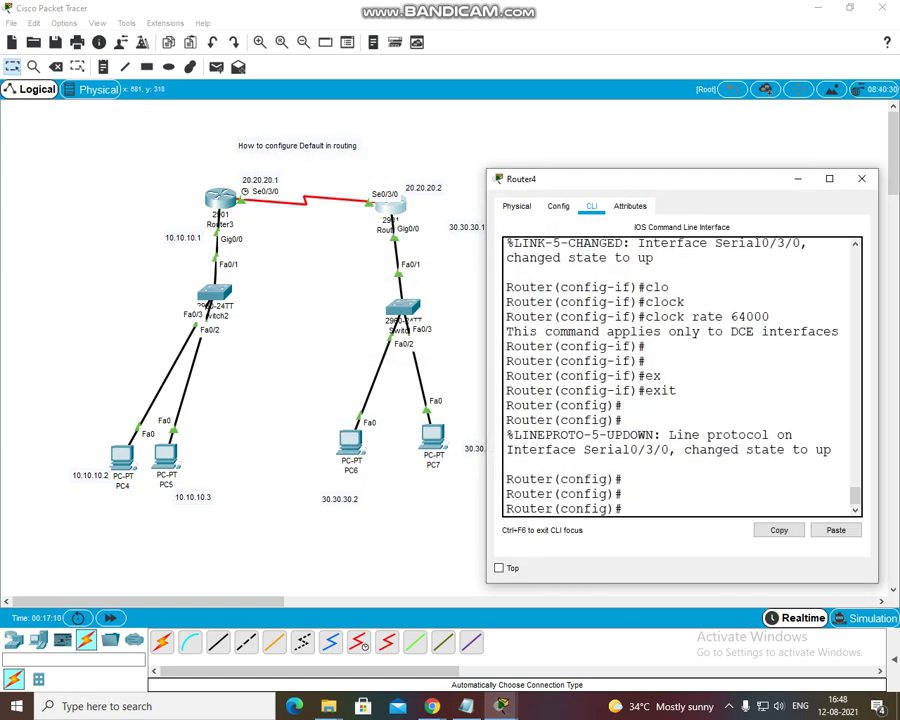
text(ex)
key(Tab)
key(Return)
key(Return)
key(Return)
- Run show ip interface brief on Router4 and check the IP addresses of GigabitEthernet0/0 and Serial0/3/0
text(sh ip ro)
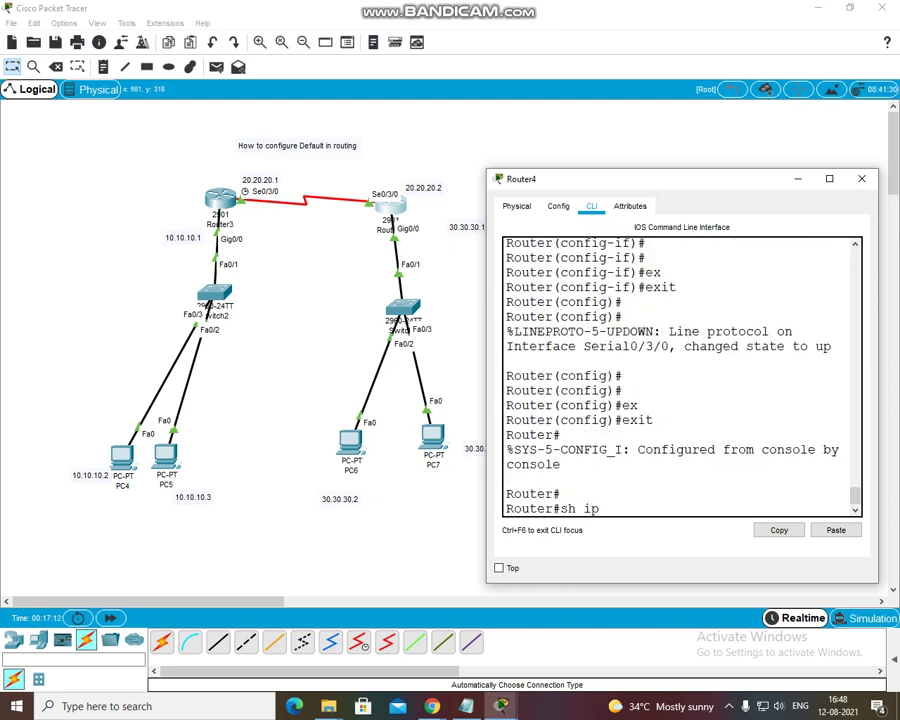
key(Tab)
key(BackSpace)
key(BackSpace)
key(BackSpace)
key(BackSpace)
key(BackSpace)
key(BackSpace)
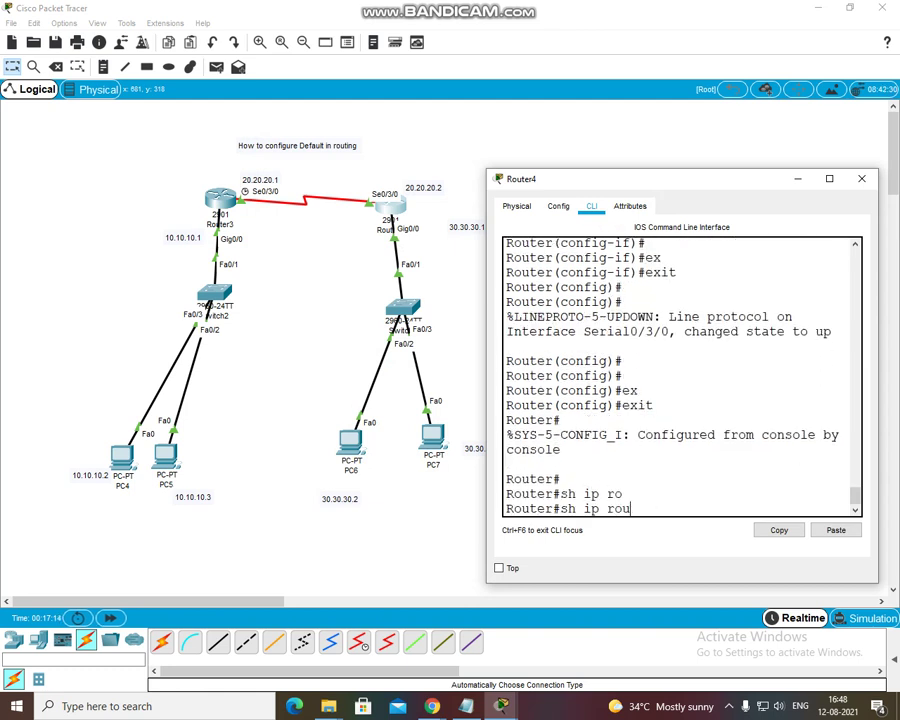
text(in)
key(Tab)
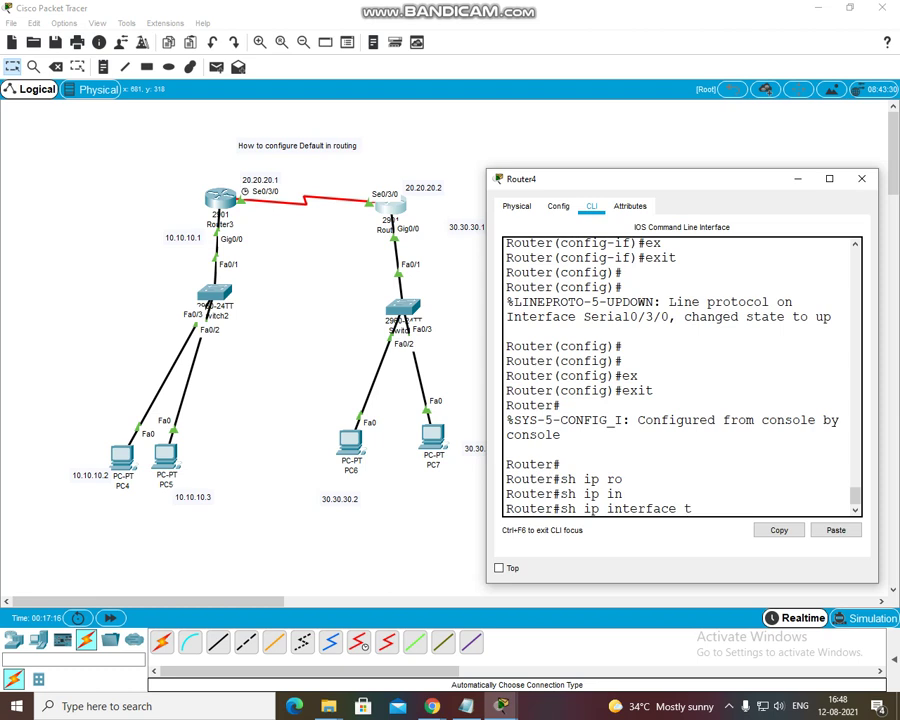
text(br)
key(Tab)
key(Return)
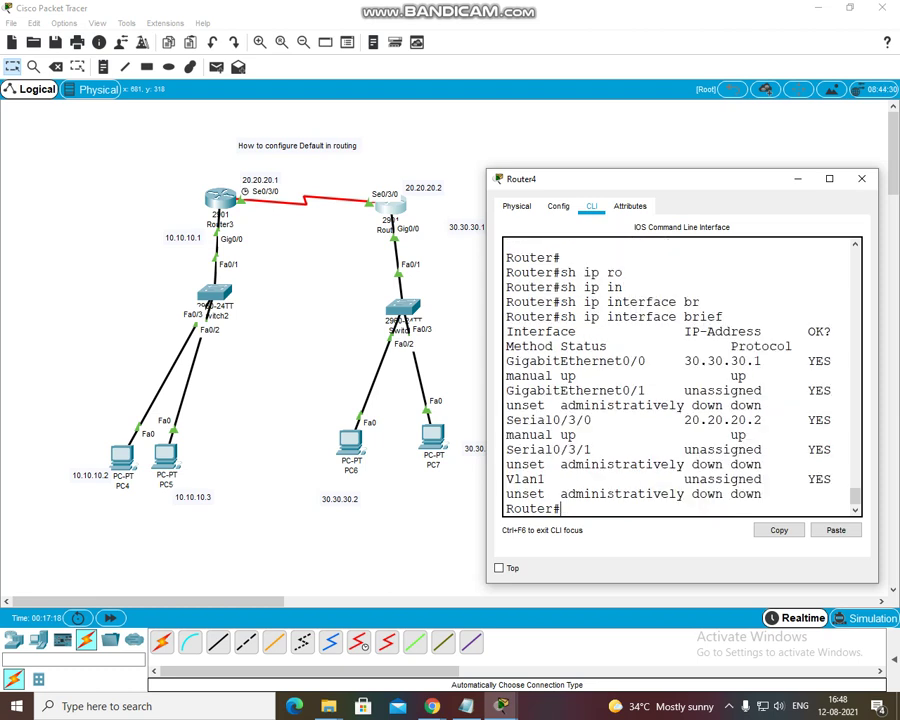
drag(678, 361, 745, 376)
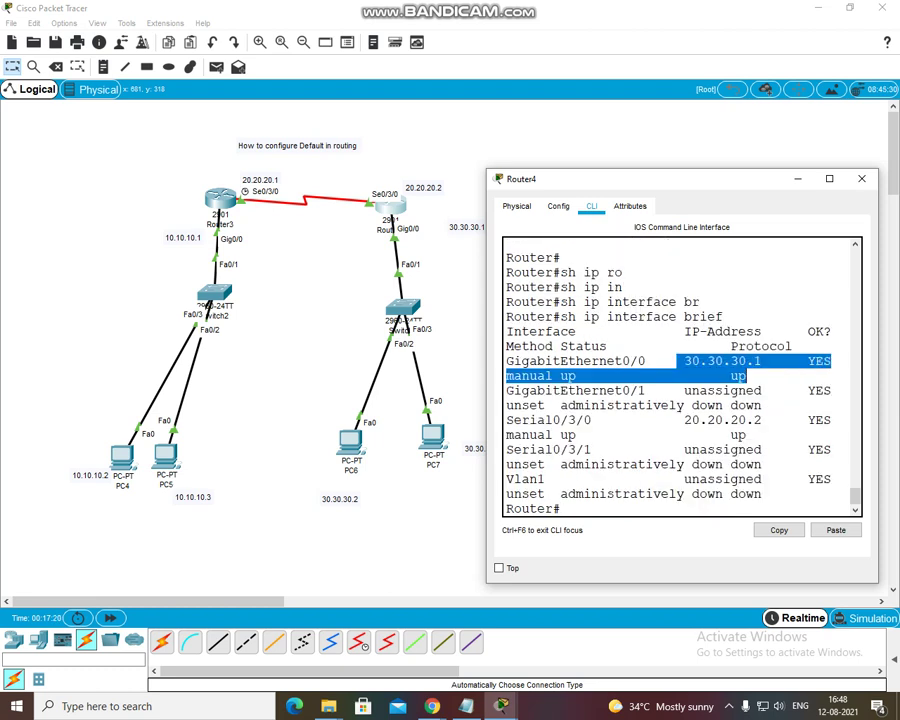
drag(678, 420, 753, 435)
click(861, 178)
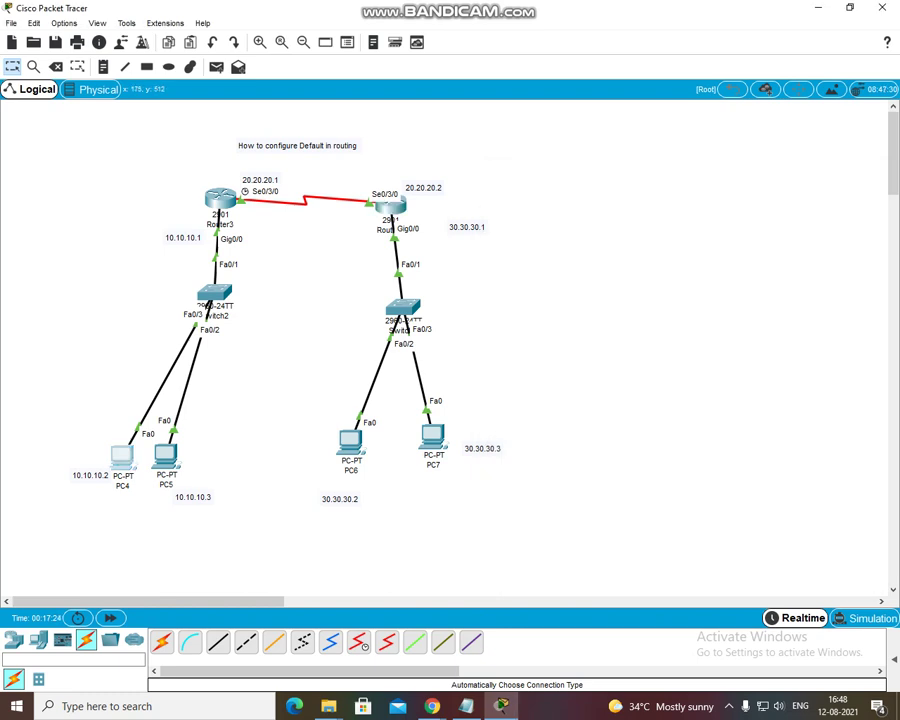
- Ping 30.30.30.2 from PC4's command prompt to test connectivity, and close the PC4 window
click(122, 457)
click(570, 226)
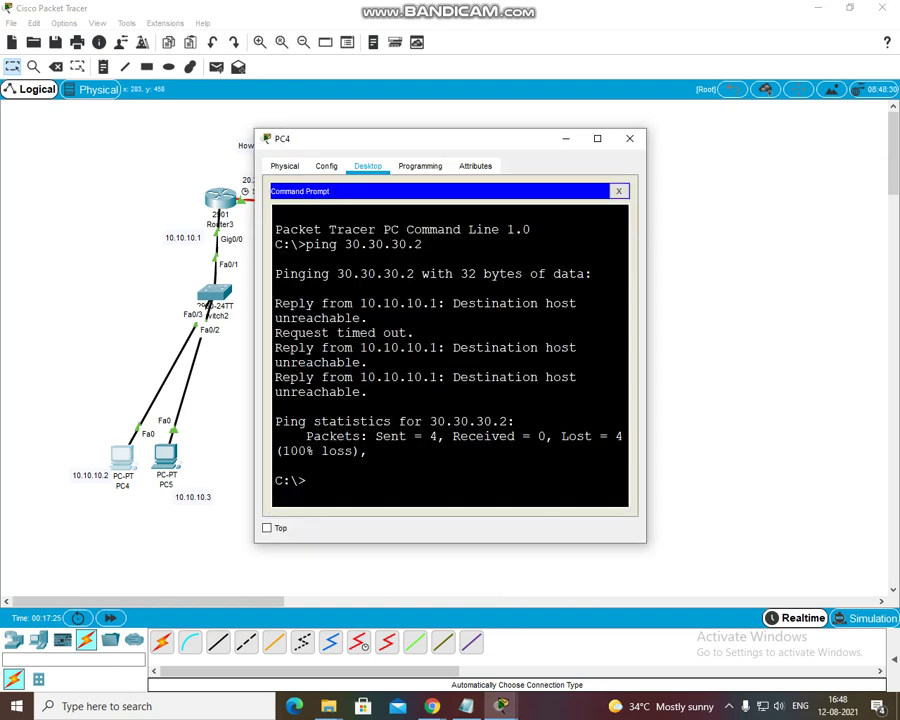
text(ping 30.30.30.2)
key(Return)
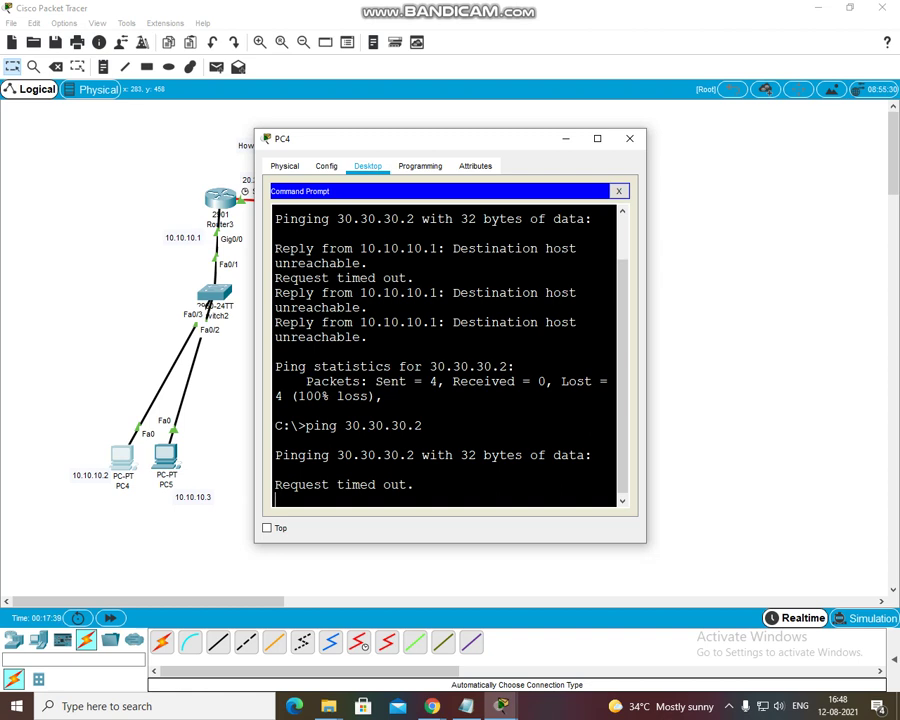
click(629, 138)
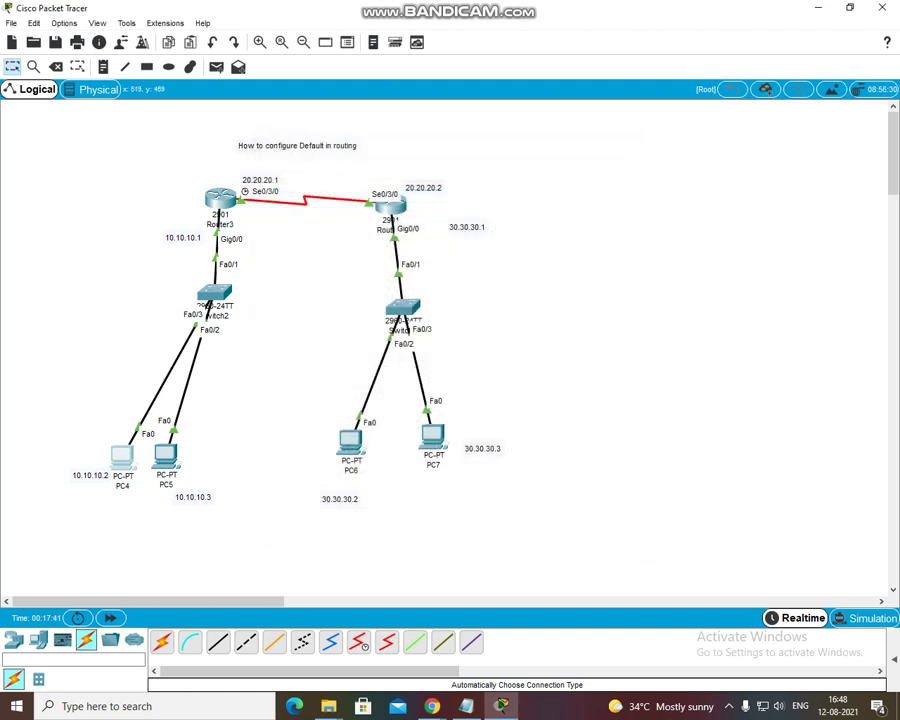
- Repeat the ping to 10.10.10.2 from PC6's command prompt, and close the PC6 window
click(352, 440)
click(567, 222)
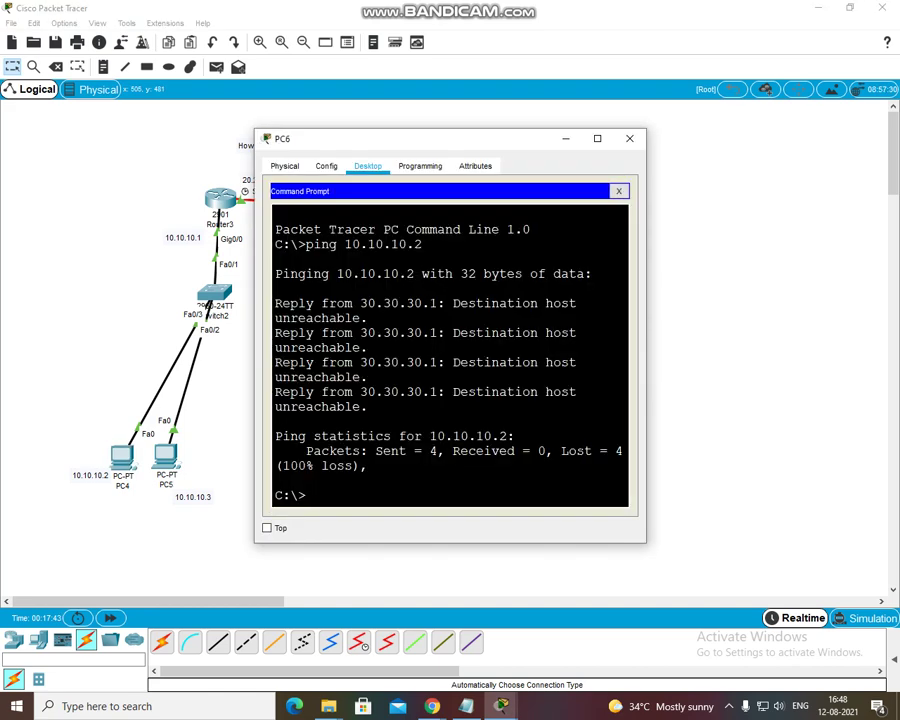
key(Up)
key(Return)
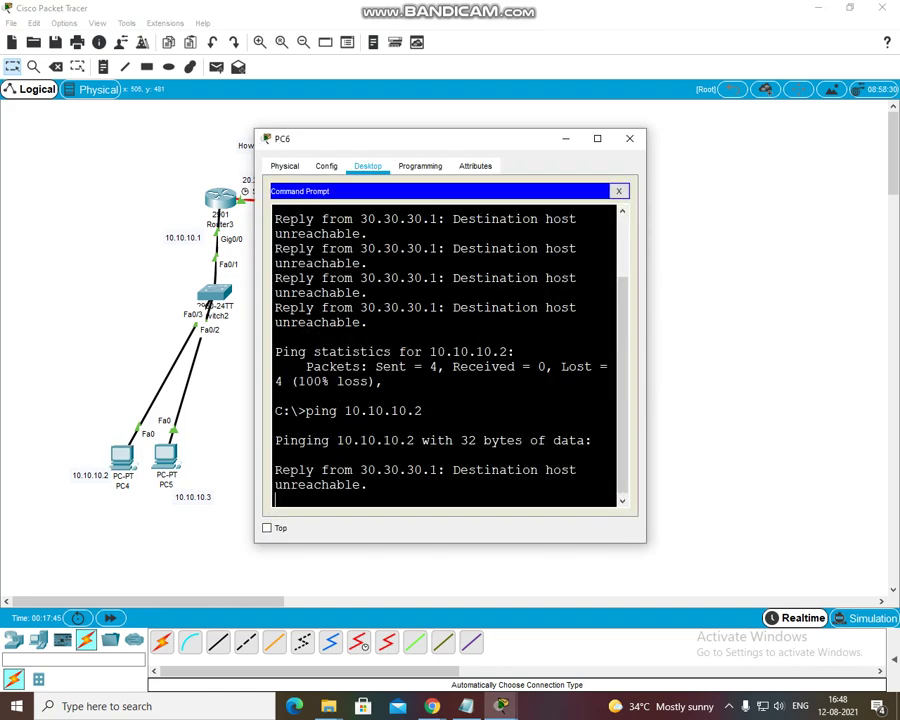
click(629, 138)
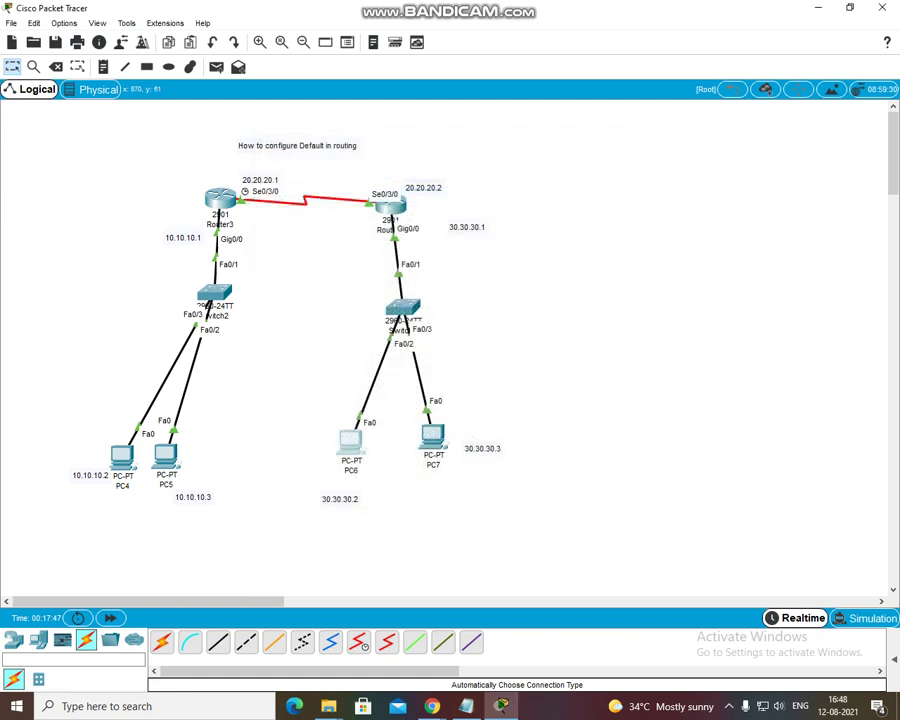
- Open Router3's command line beside the topology and enter global configuration mode with configure terminal
click(220, 198)
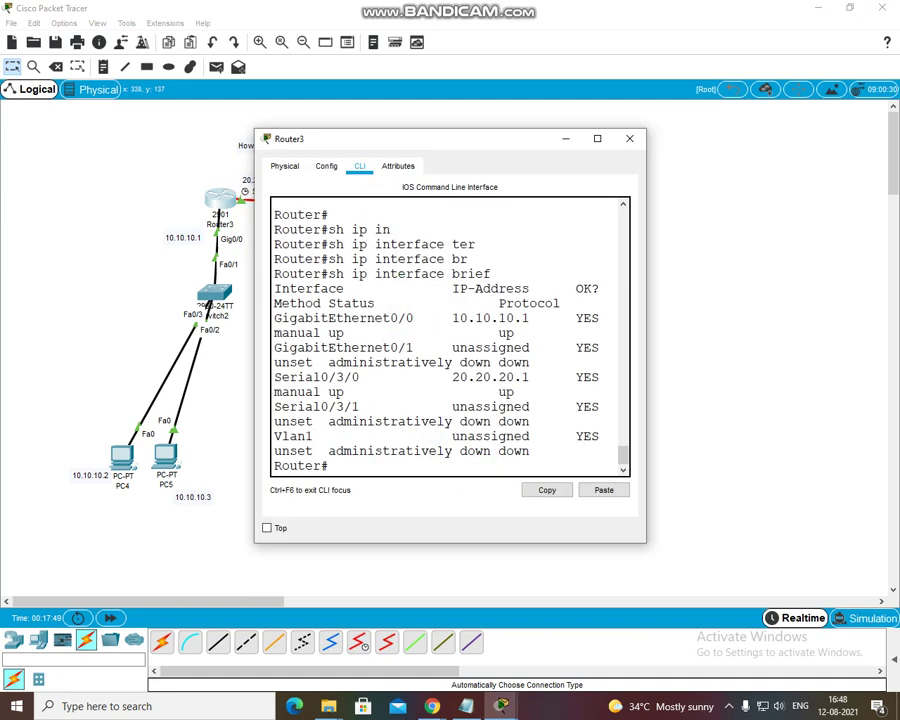
drag(449, 142, 585, 138)
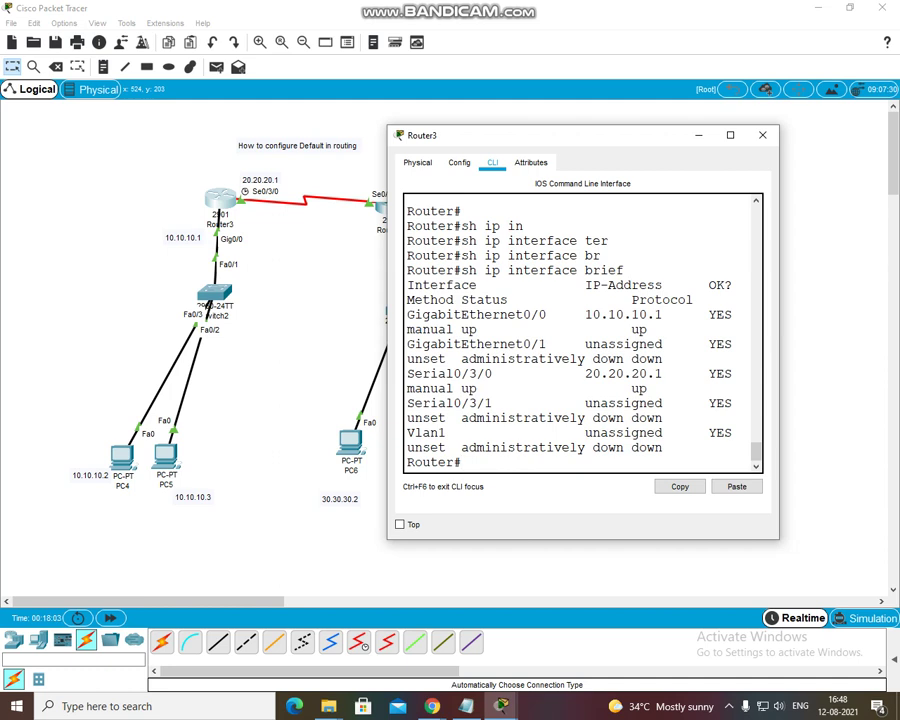
text(conn)
key(BackSpace)
key(BackSpace)
key(BackSpace)
key(BackSpace)
text(conf)
key(Tab)
text(t)
key(Tab)
key(Return)
key(Return)
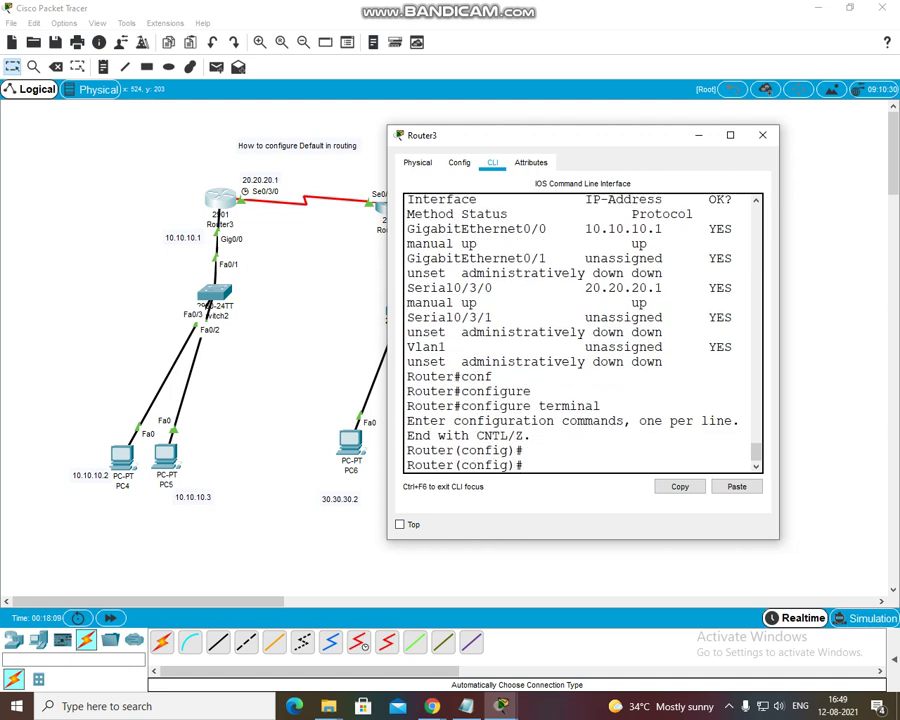
- Add a default route on Router3 with ip route 0.0.0.0 0.0.0.0 20.20.20.2, and close its window
text(ip rout)
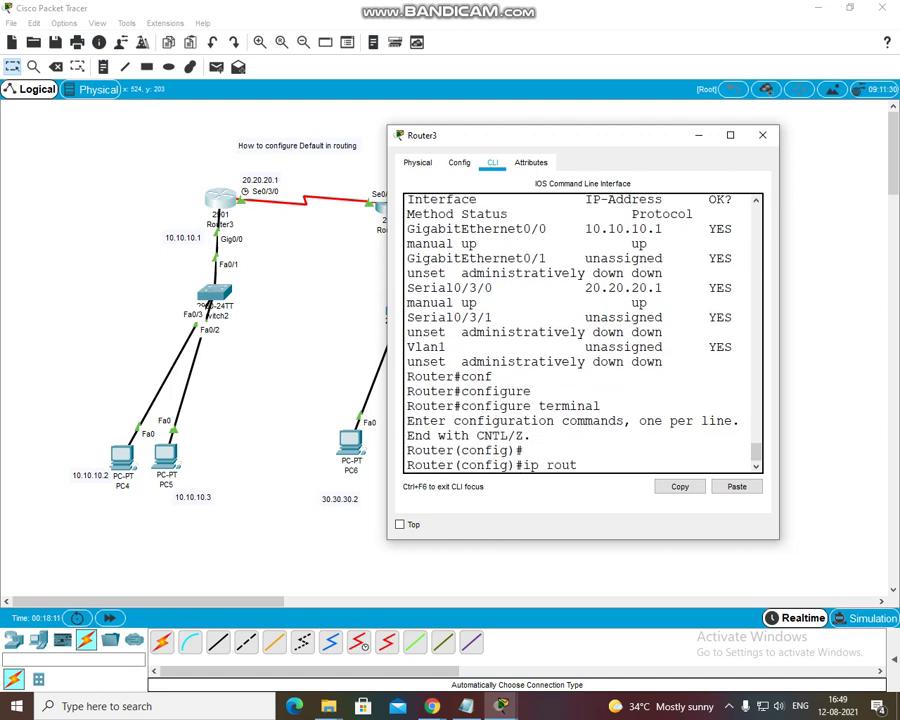
key(Tab)
text(0.0.0.)
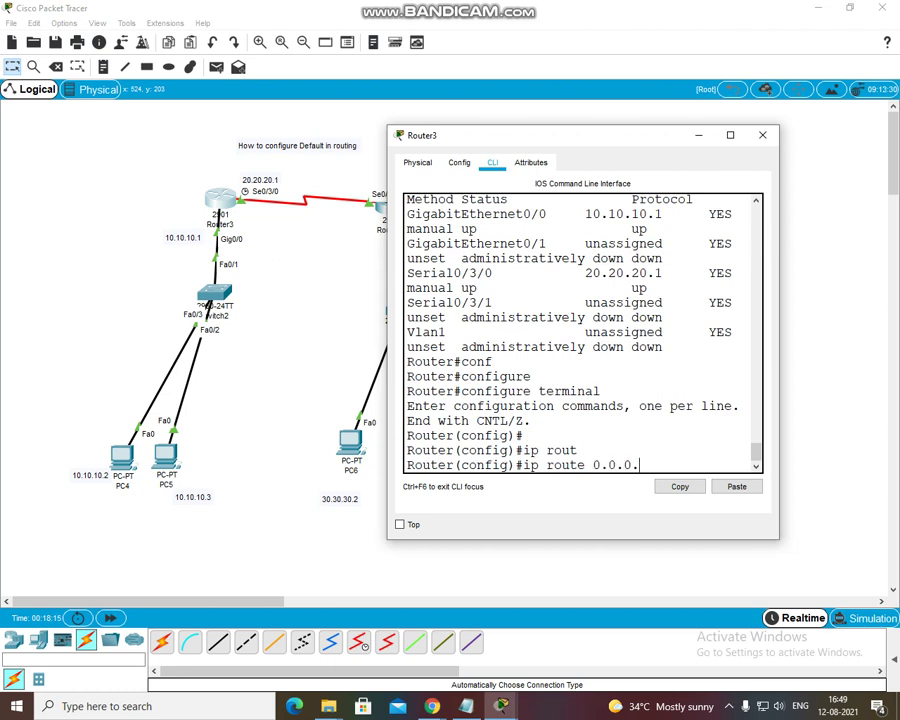
text(0 0.0.0.0 20.20.20.2)
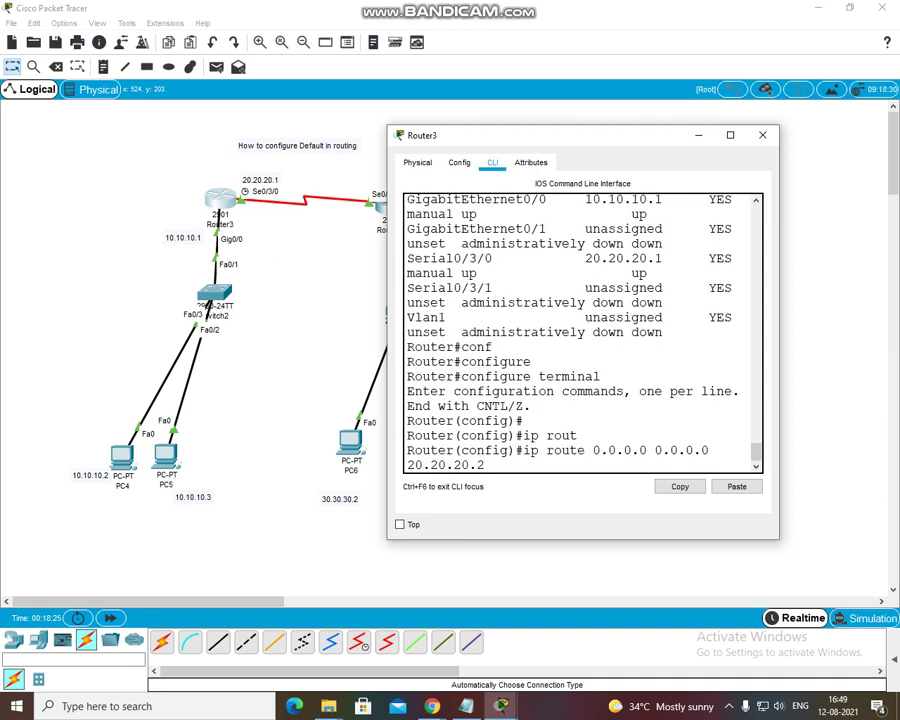
key(Return)
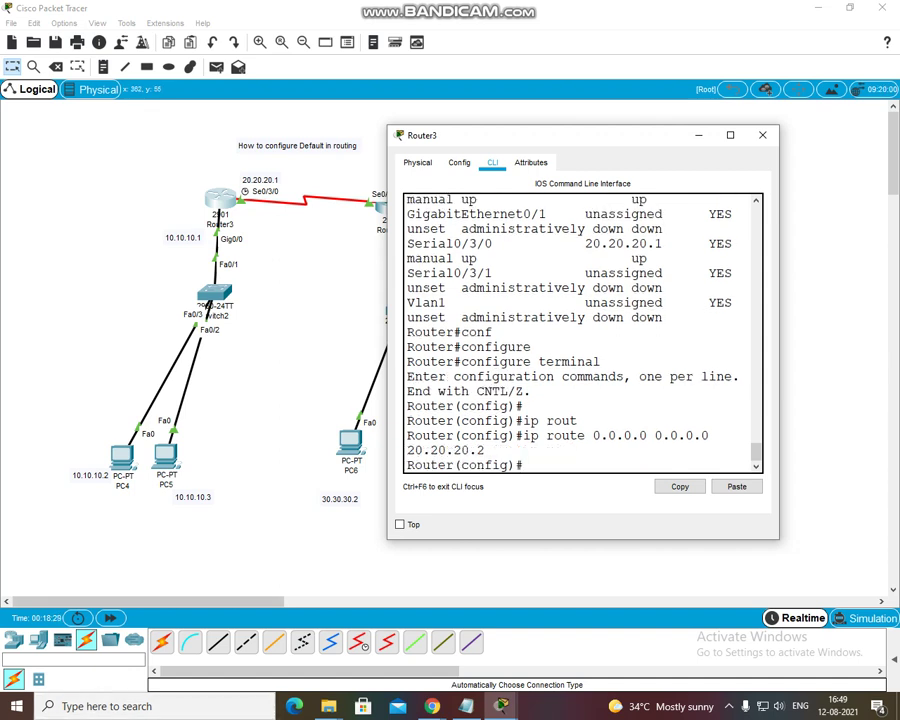
click(762, 135)
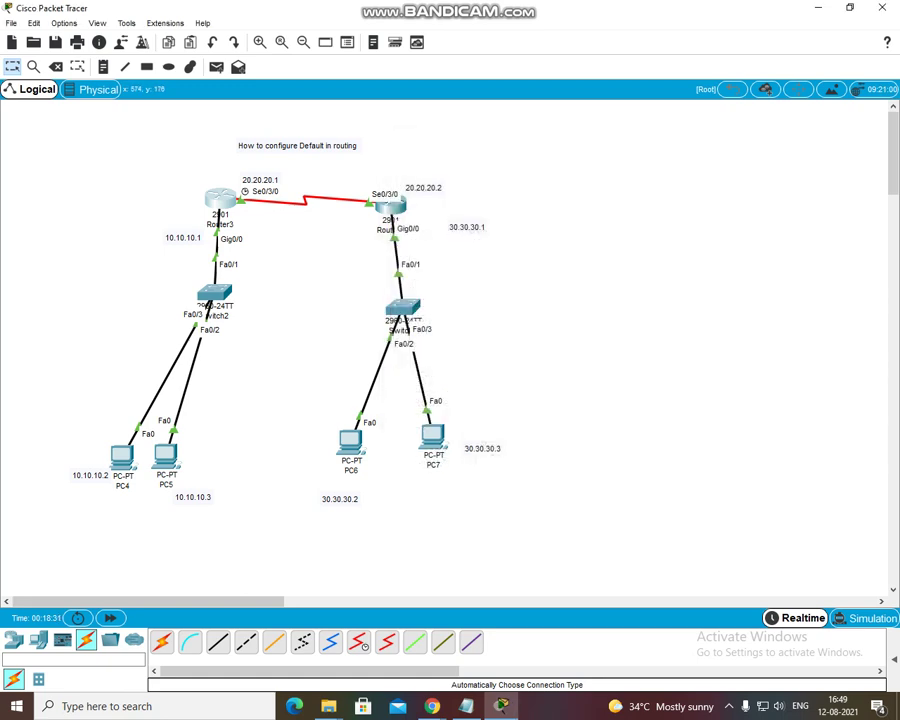
- Open Router4's command line, place its window beside the topology, and enter global configuration mode from the terminal
click(391, 204)
click(390, 210)
drag(476, 147, 596, 151)
text(configure)
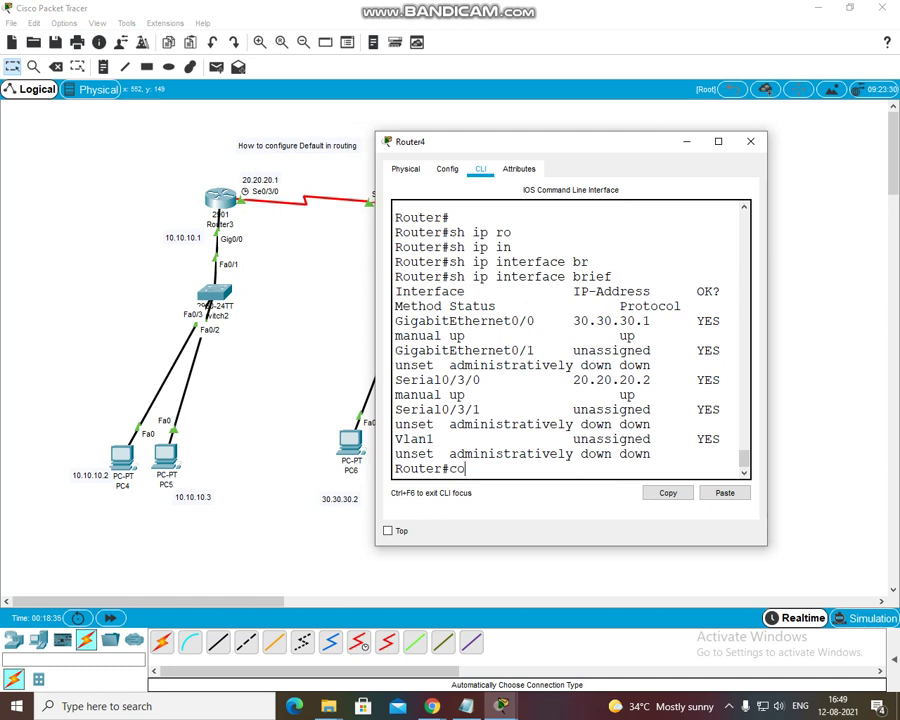
key(Return)
key(Return)
text(in)
key(Tab)
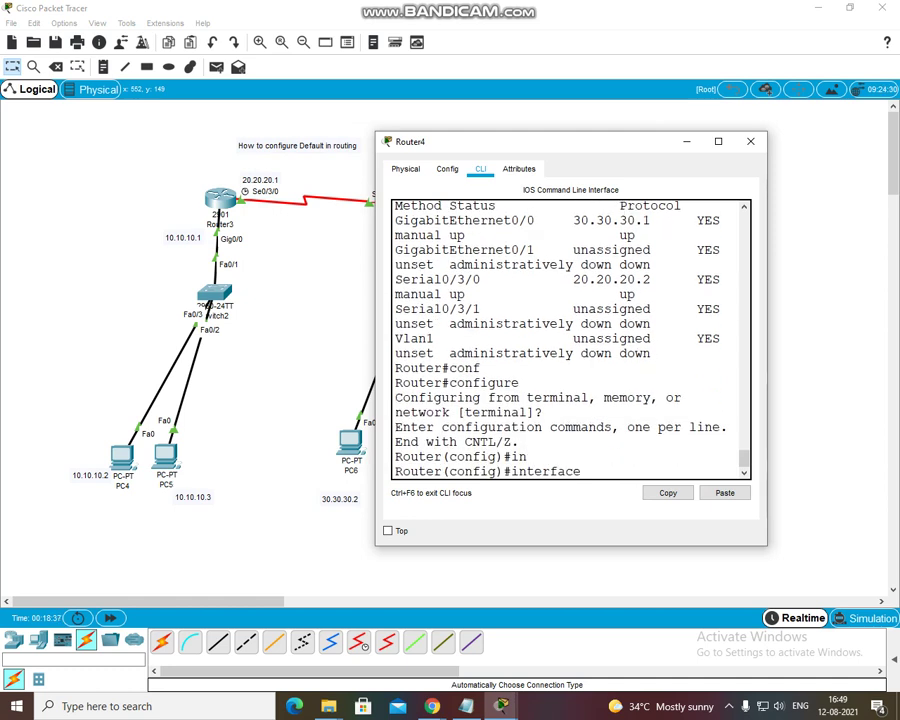
key(BackSpace)
key(BackSpace)
key(BackSpace)
key(BackSpace)
key(BackSpace)
key(BackSpace)
key(BackSpace)
key(BackSpace)
key(BackSpace)
key(BackSpace)
- Add a default route on Router4 with ip route 0.0.0.0 0.0.0.0 20.20.20.1, and exit global configuration mode
text(ip ro)
key(Tab)
text(ute)
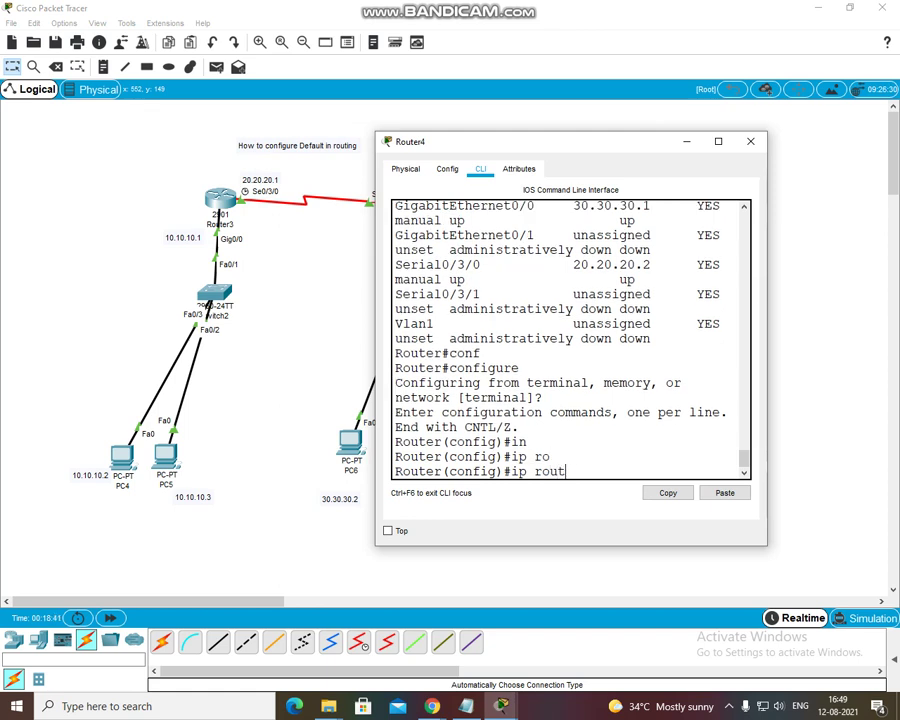
text( 0.0.0.0.)
key(BackSpace)
text(0.0.0.0)
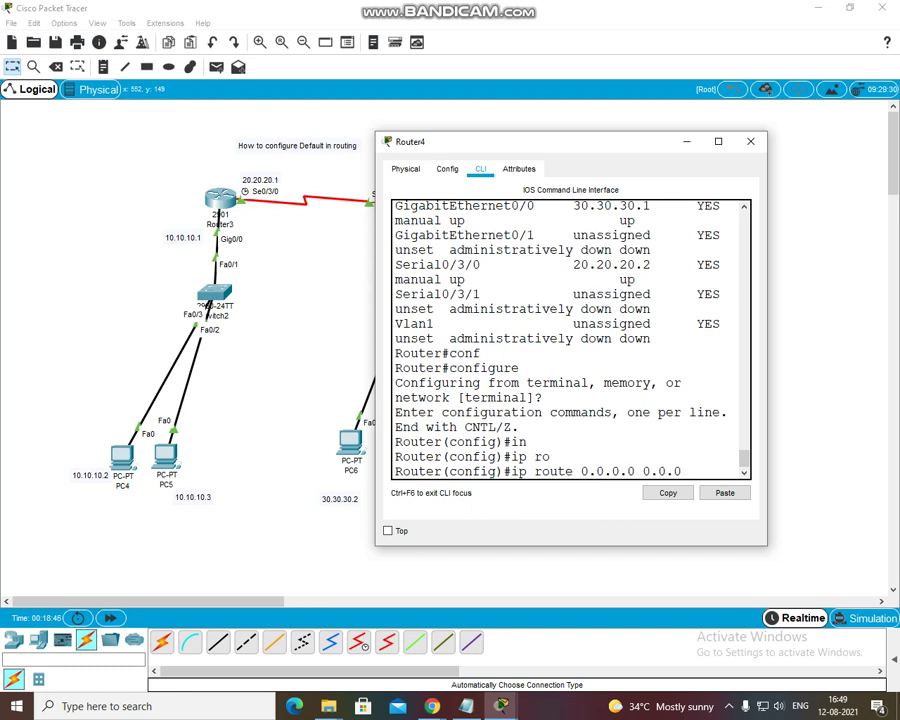
text( 20.20.20.1)
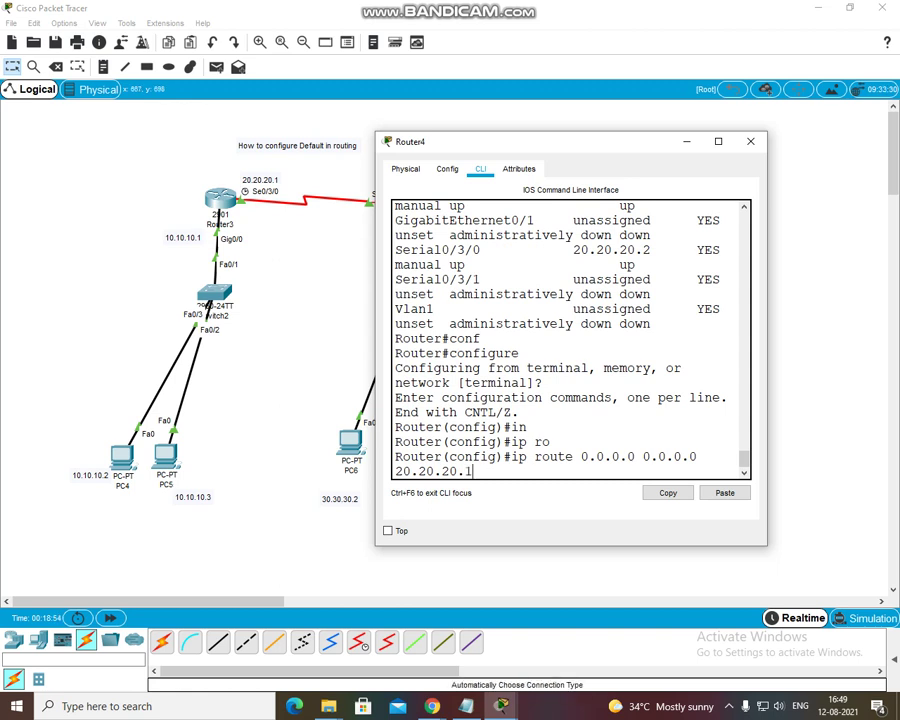
key(Return)
text(ex)
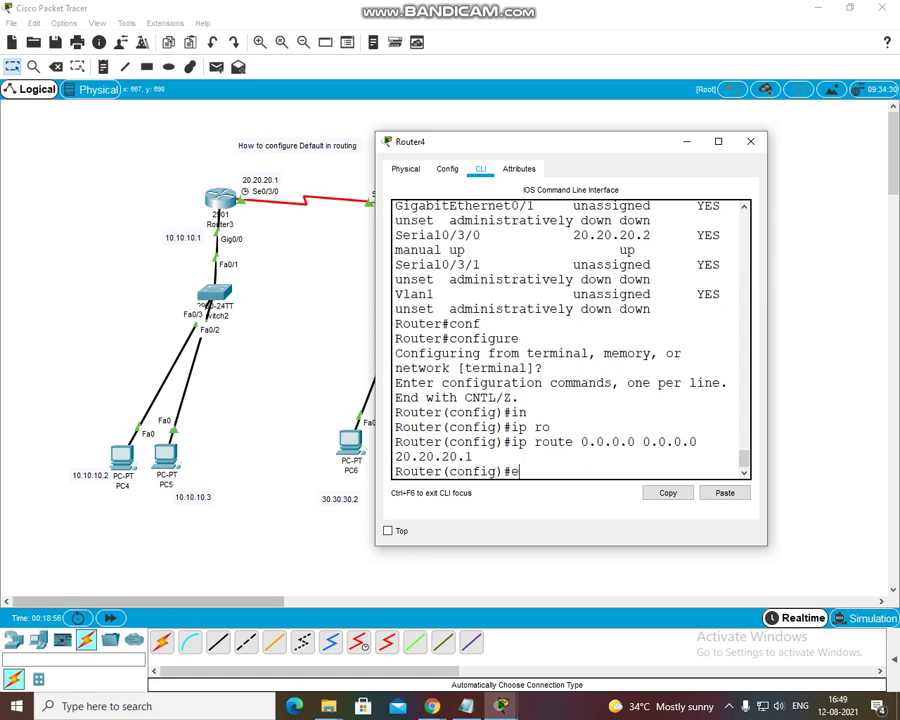
key(Tab)
key(Return)
key(Return)
- Display Router4's routing table with sh ip route, examine the S* default route entry, and close the Router4 window
text(sh ip ro)
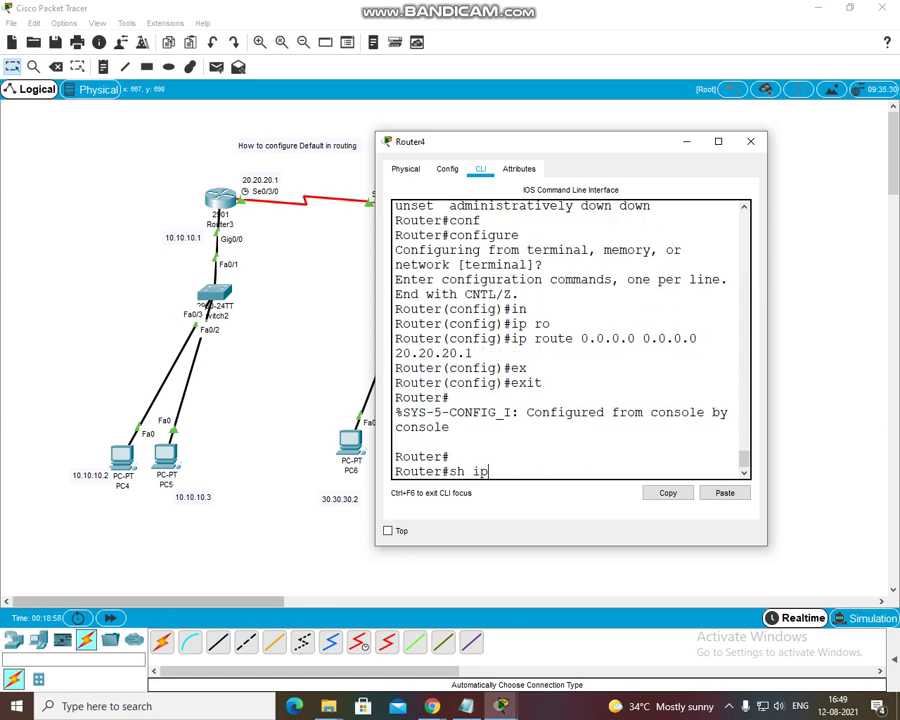
key(Tab)
key(Return)
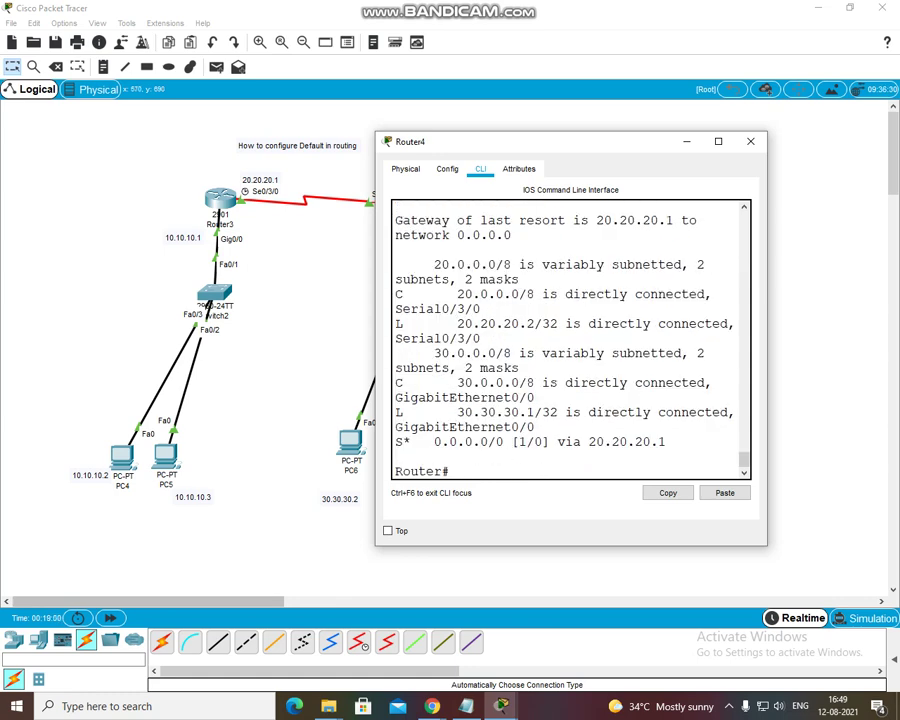
drag(428, 442, 396, 442)
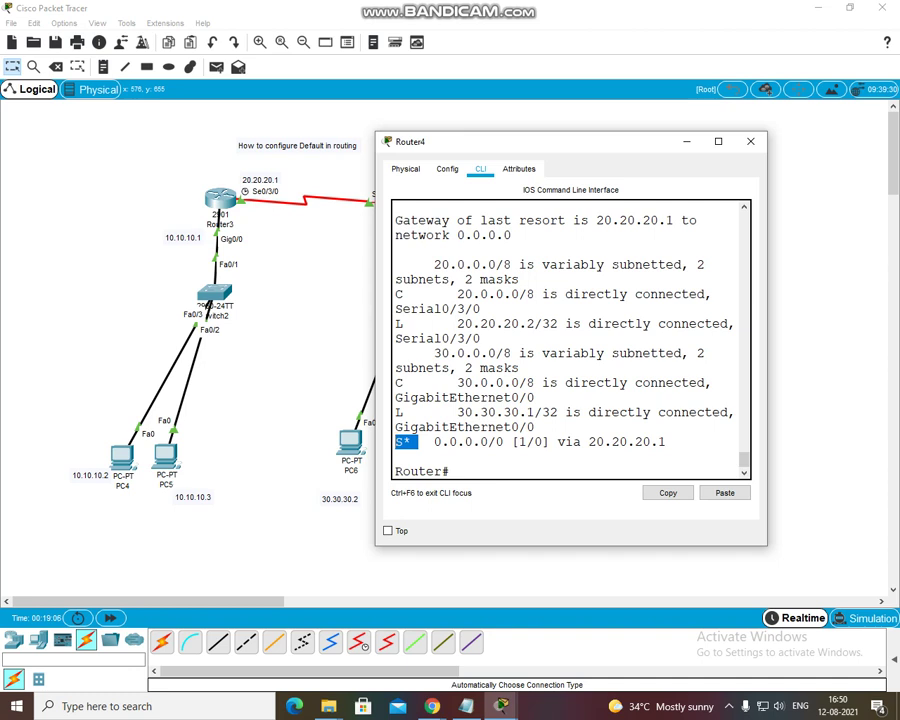
click(420, 442)
drag(426, 442, 512, 442)
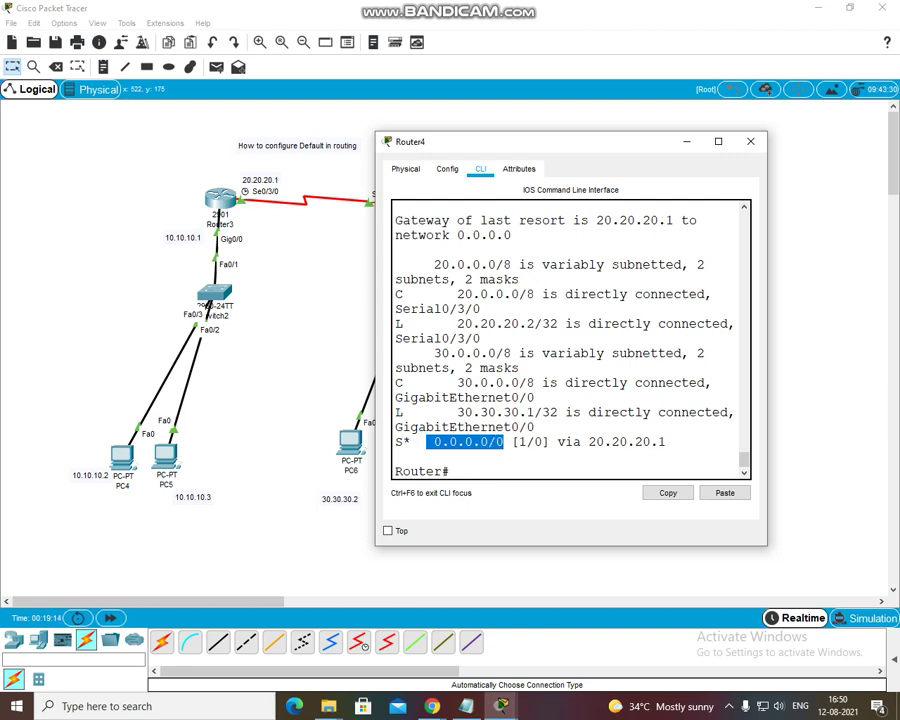
click(504, 442)
drag(504, 442, 496, 442)
click(517, 442)
drag(517, 442, 665, 442)
click(521, 442)
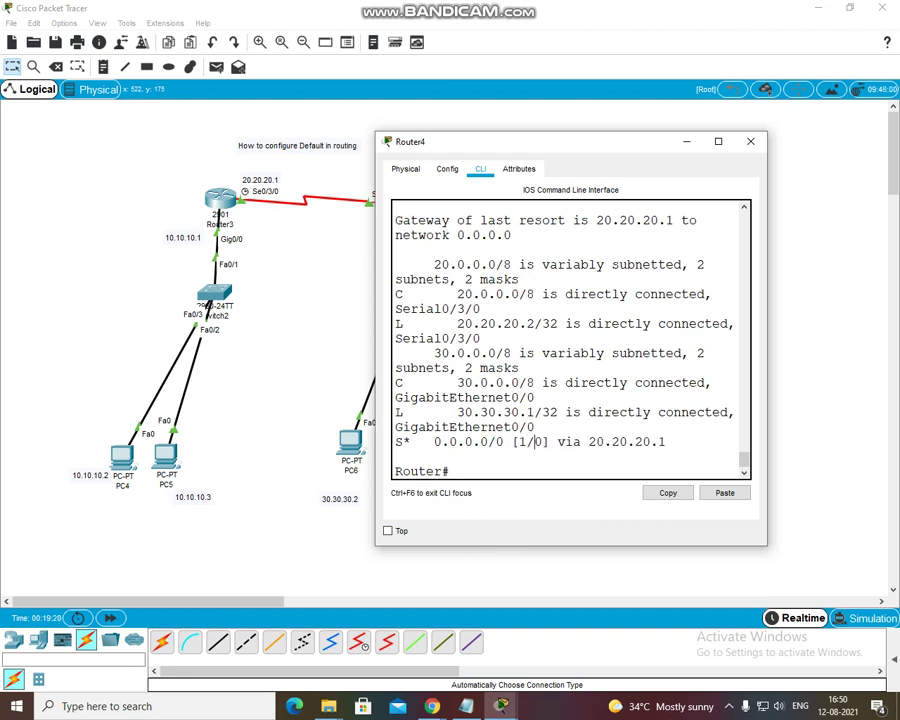
drag(550, 441, 668, 441)
click(750, 141)
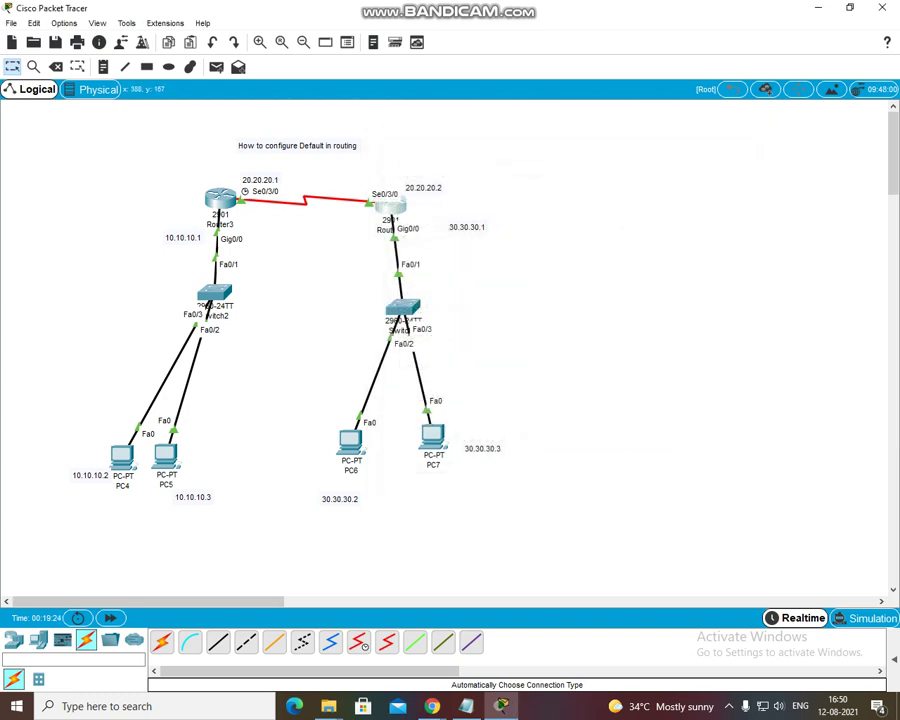
- Bring up Router3's command line and exit global configuration mode
key(alt+Tab)
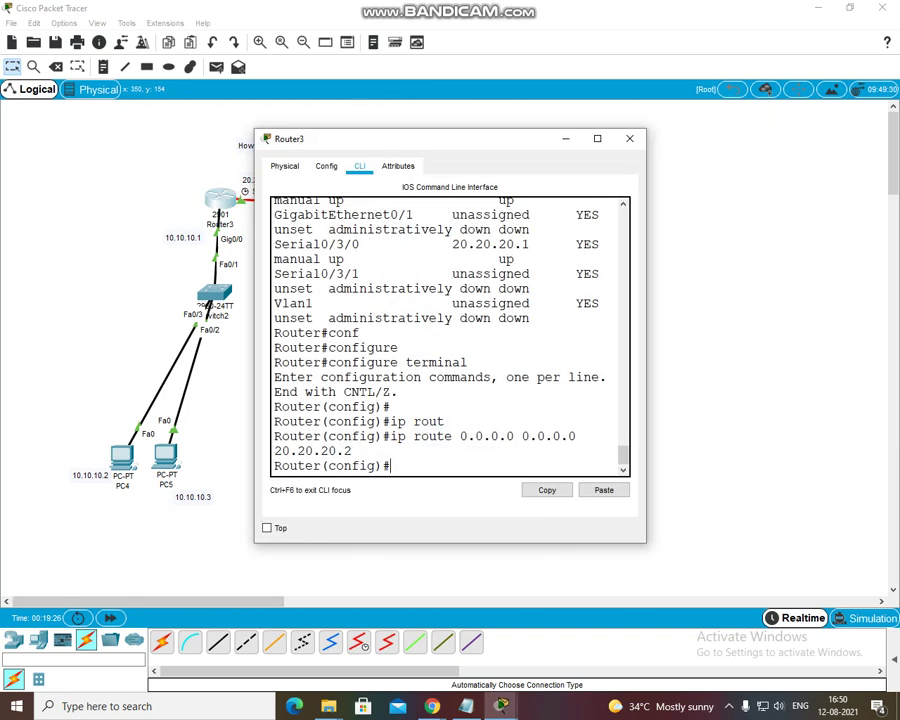
text(ex)
key(Tab)
key(Return)
key(Return)
- Display Router3's routing table with sh ip route, examine its default route entry, and close the Router3 window
text(sh ip ro)
key(Tab)
key(Return)
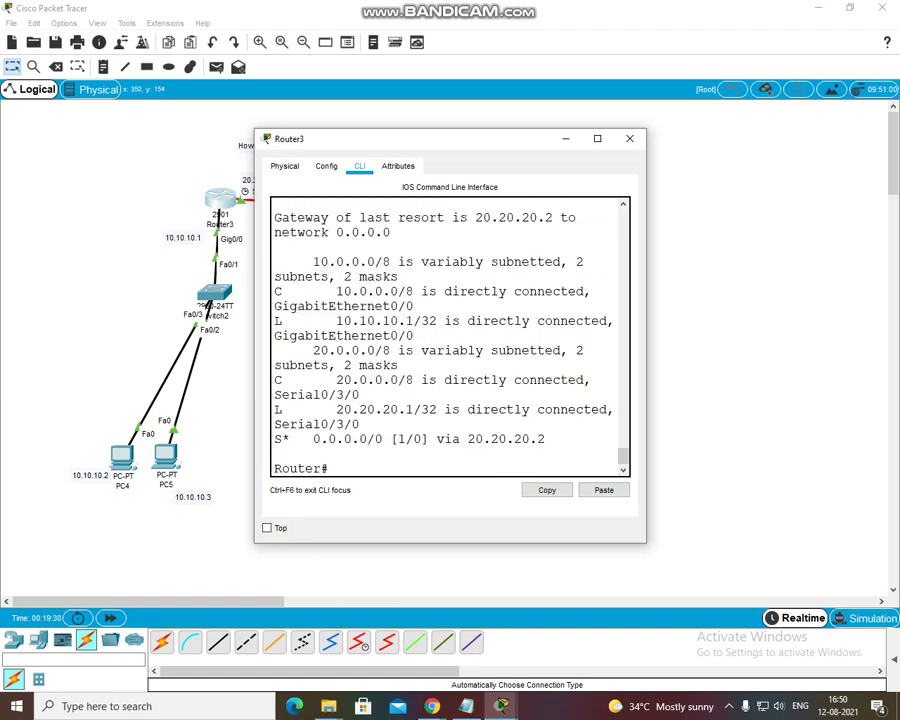
drag(313, 439, 382, 439)
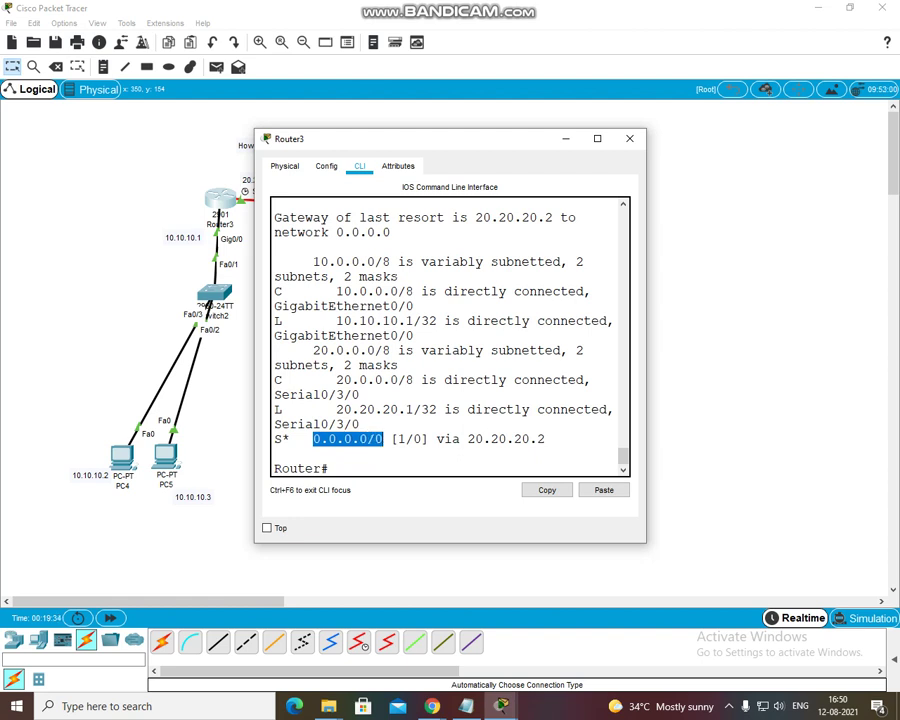
drag(397, 439, 530, 439)
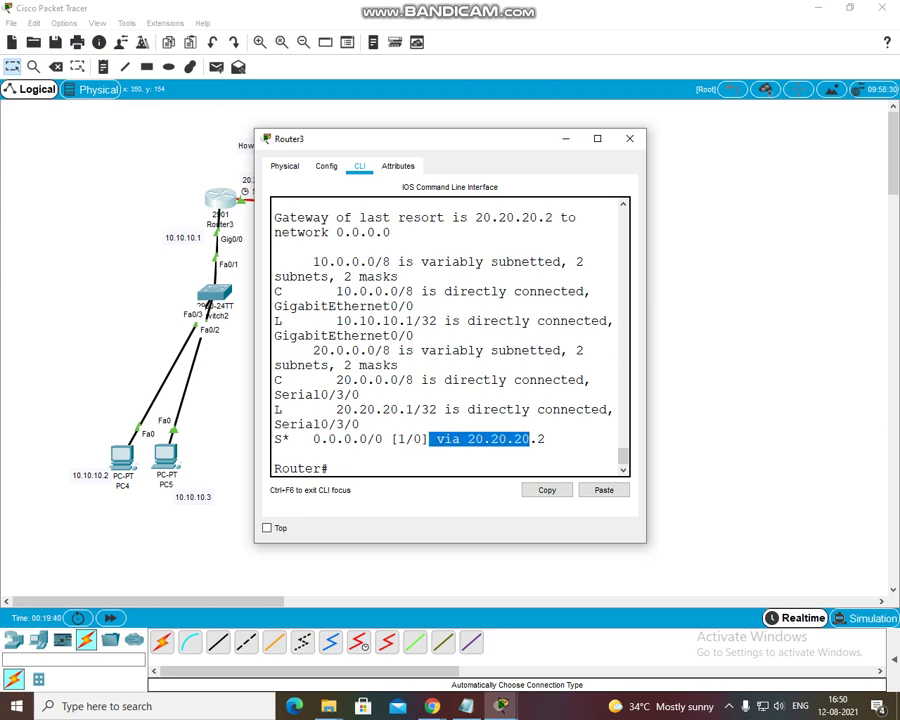
click(629, 138)
- Ping 30.30.30.2 from PC4's command prompt, compare the output with the earlier ping, and close the PC4 window
click(122, 457)
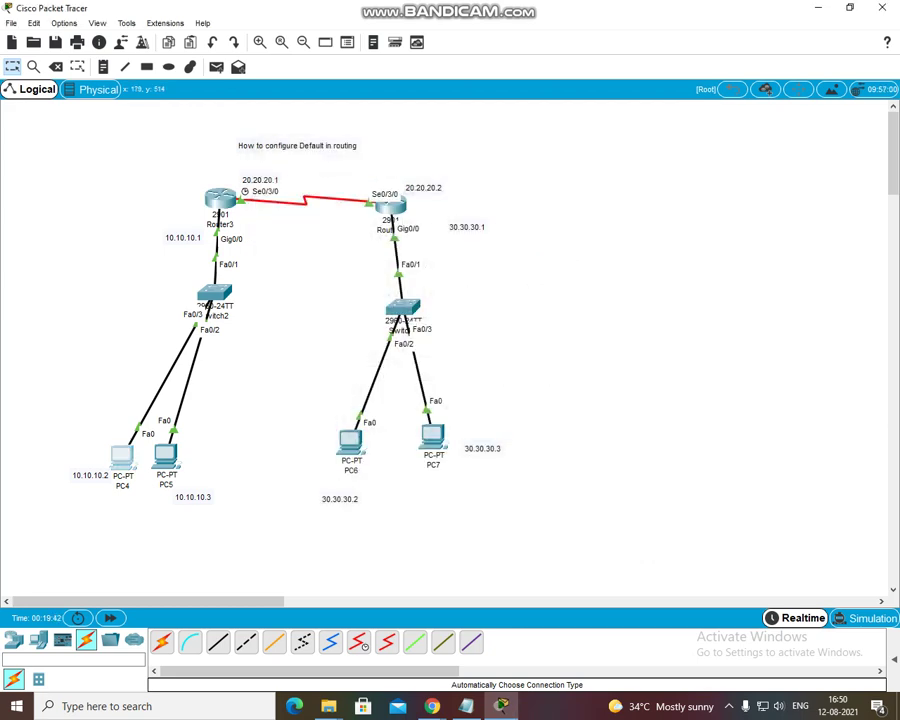
click(567, 221)
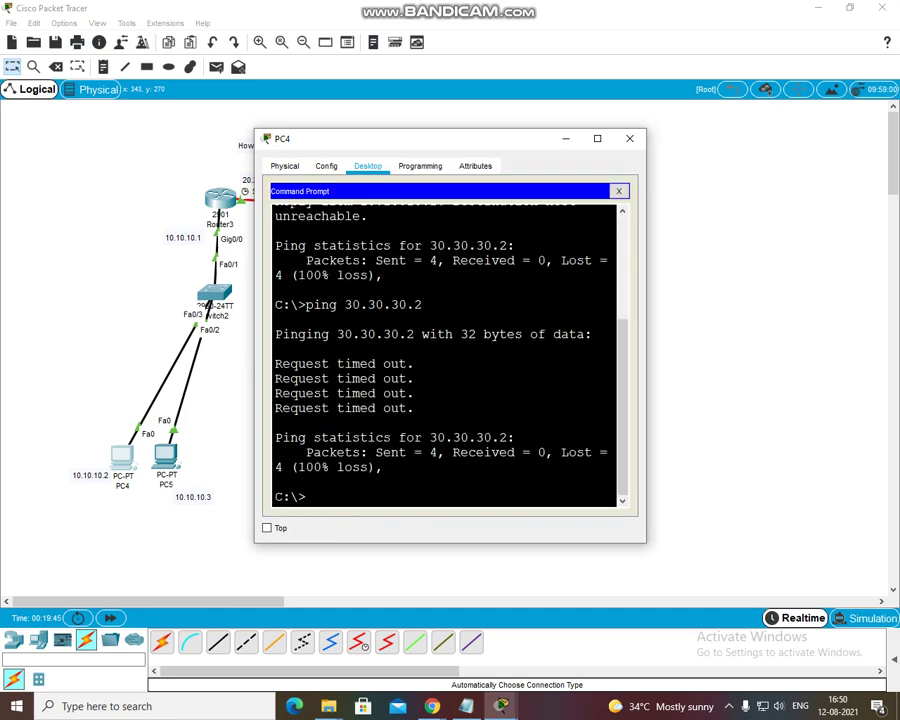
key(Up)
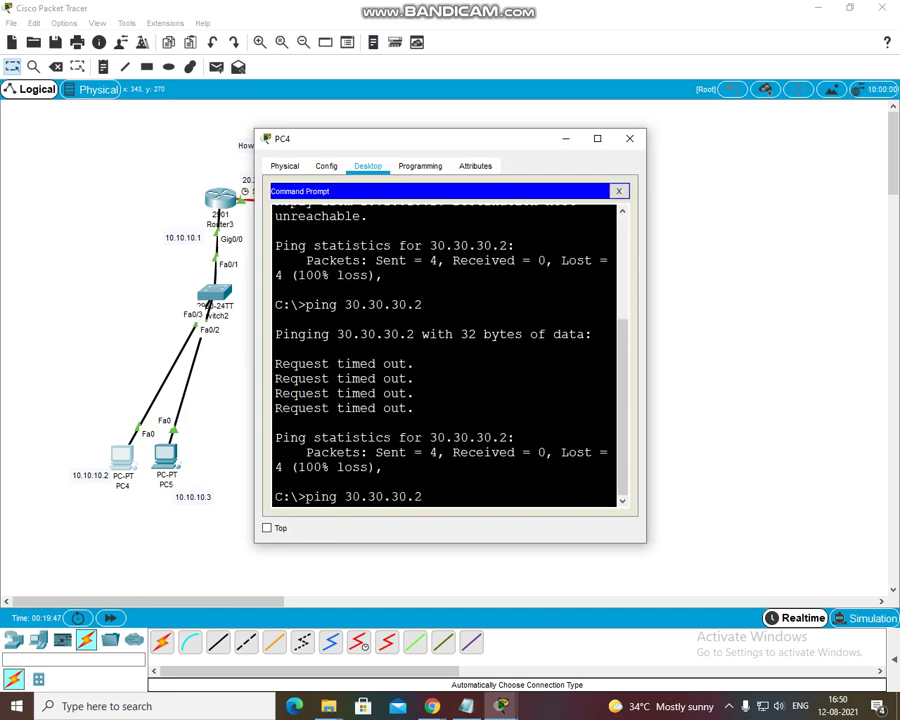
key(Return)
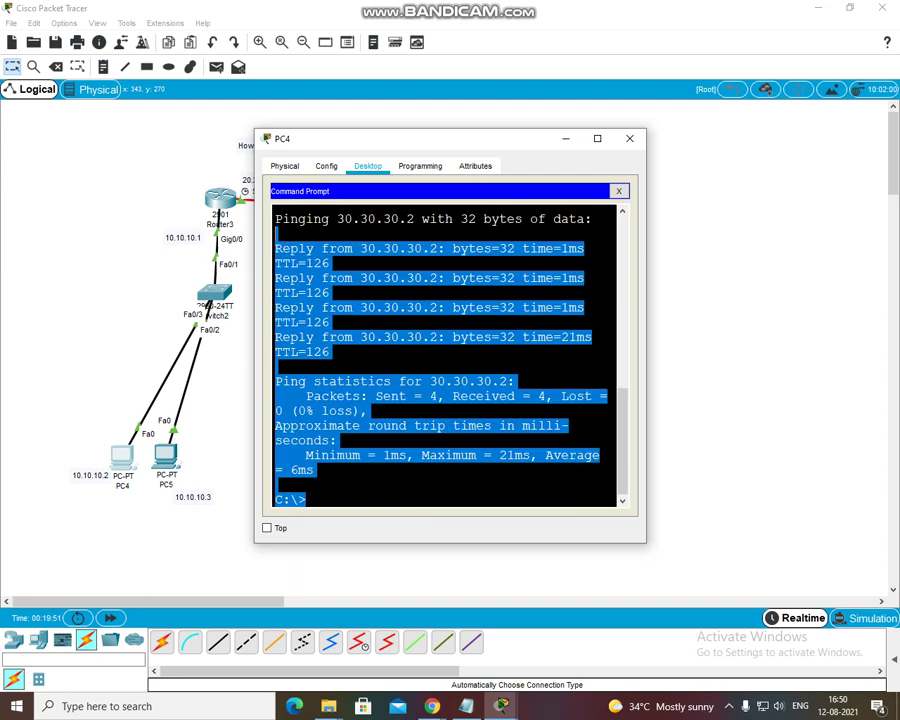
scroll(445, 355, up, 5)
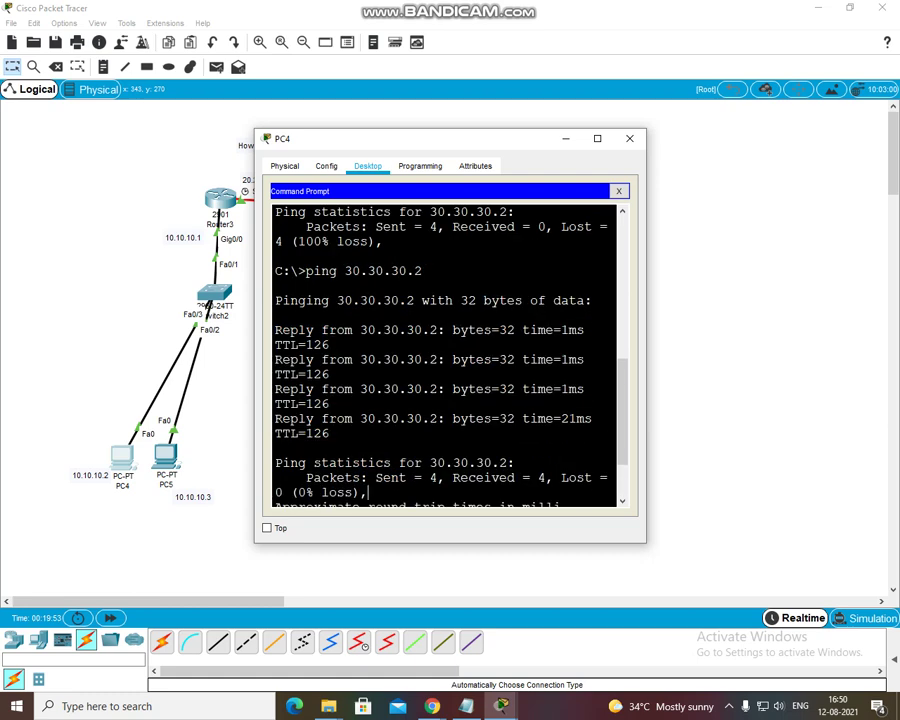
drag(415, 309, 368, 294)
scroll(368, 294, down, 3)
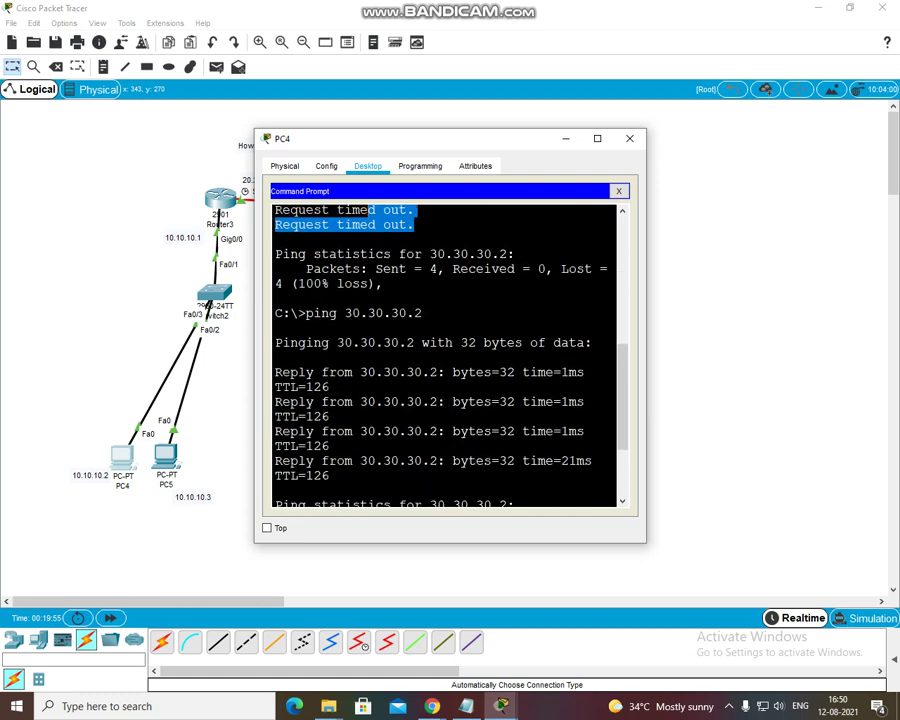
drag(491, 431, 322, 416)
click(629, 138)
- Ping 10.10.10.2 from PC6's command prompt, and close the PC6 window
click(350, 439)
click(566, 222)
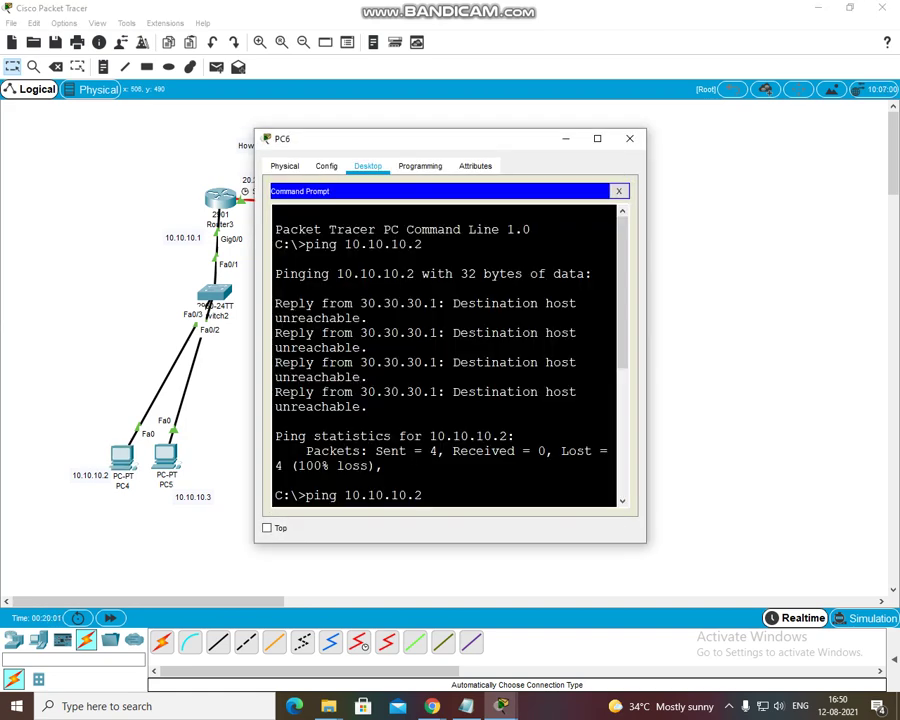
key(Return)
key(Up)
key(Return)
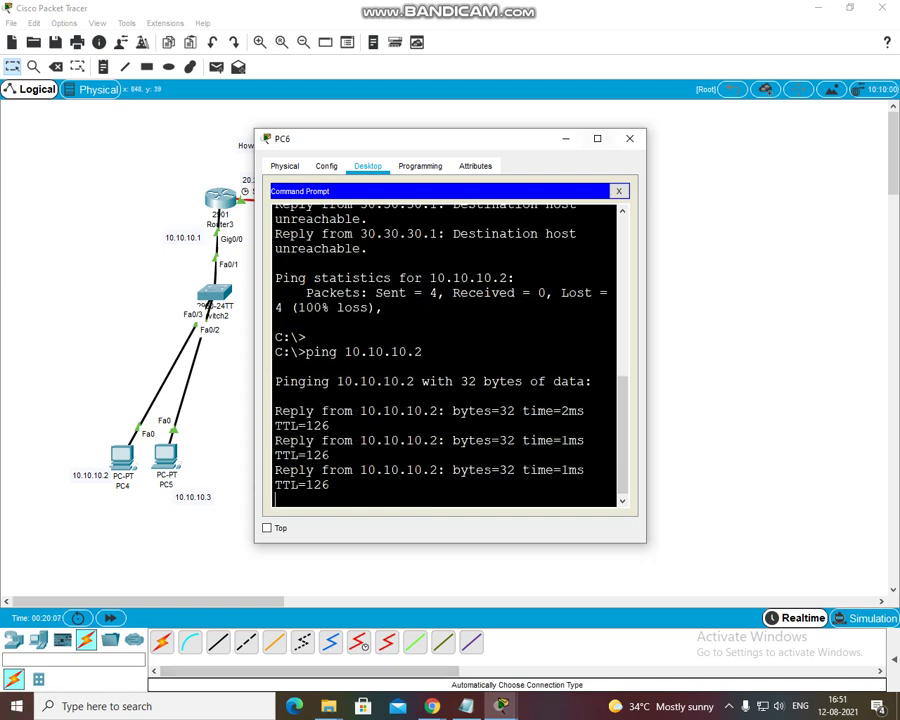
click(629, 138)
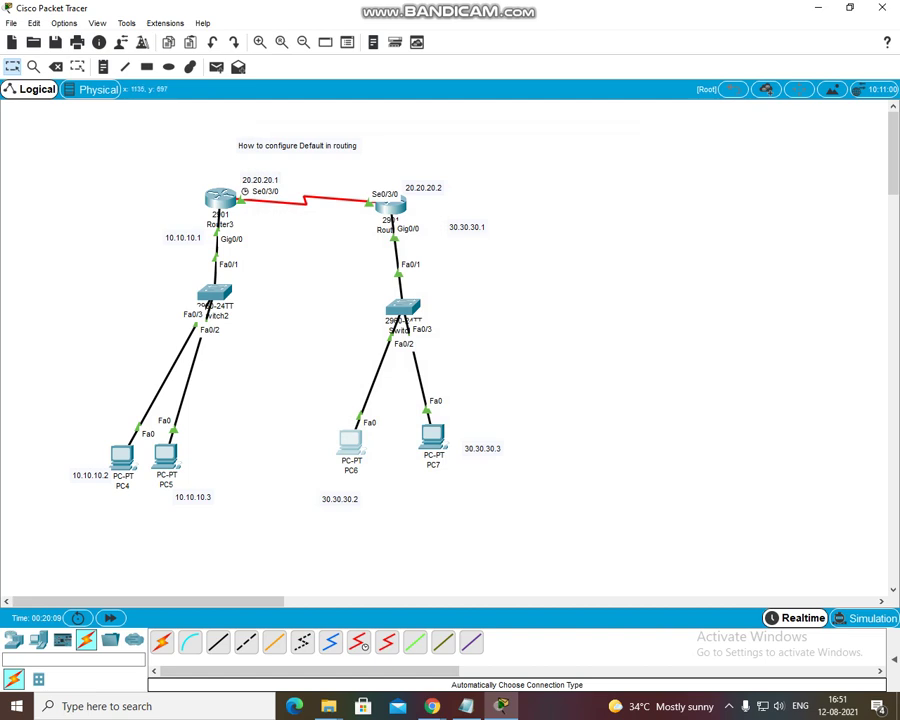
click(729, 706)
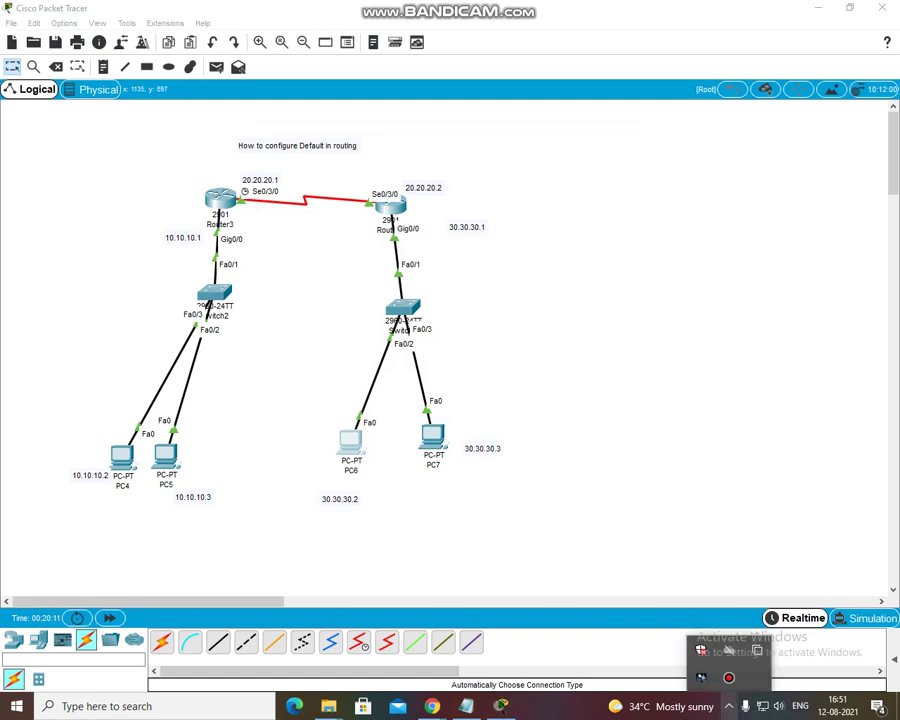